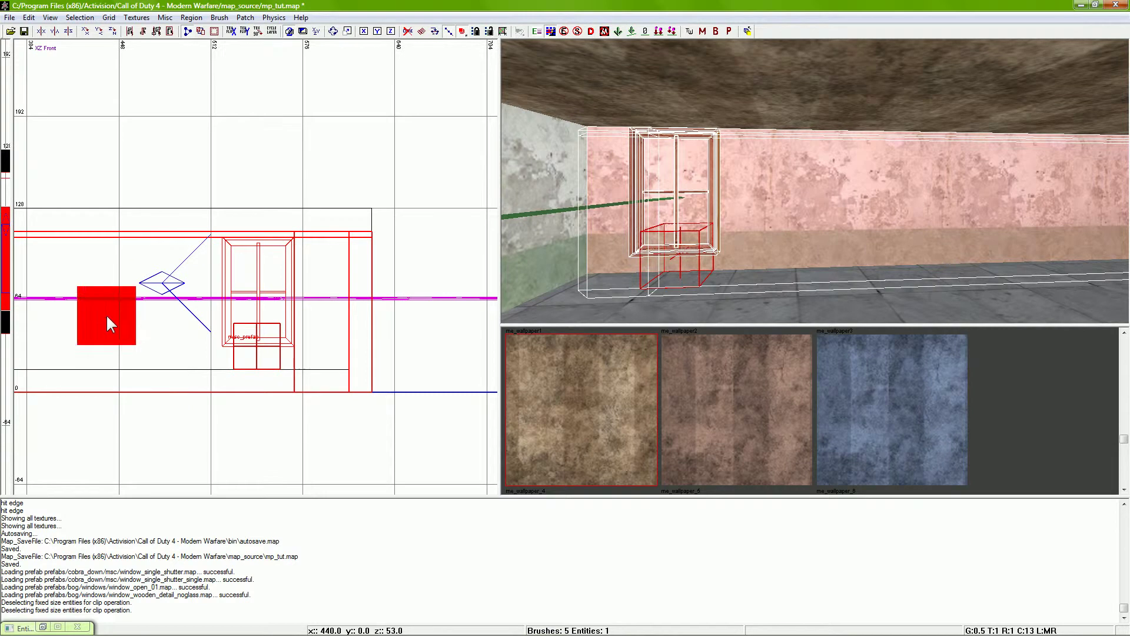
pyautogui.moveTo(234, 532)
pyautogui.click(282, 544)
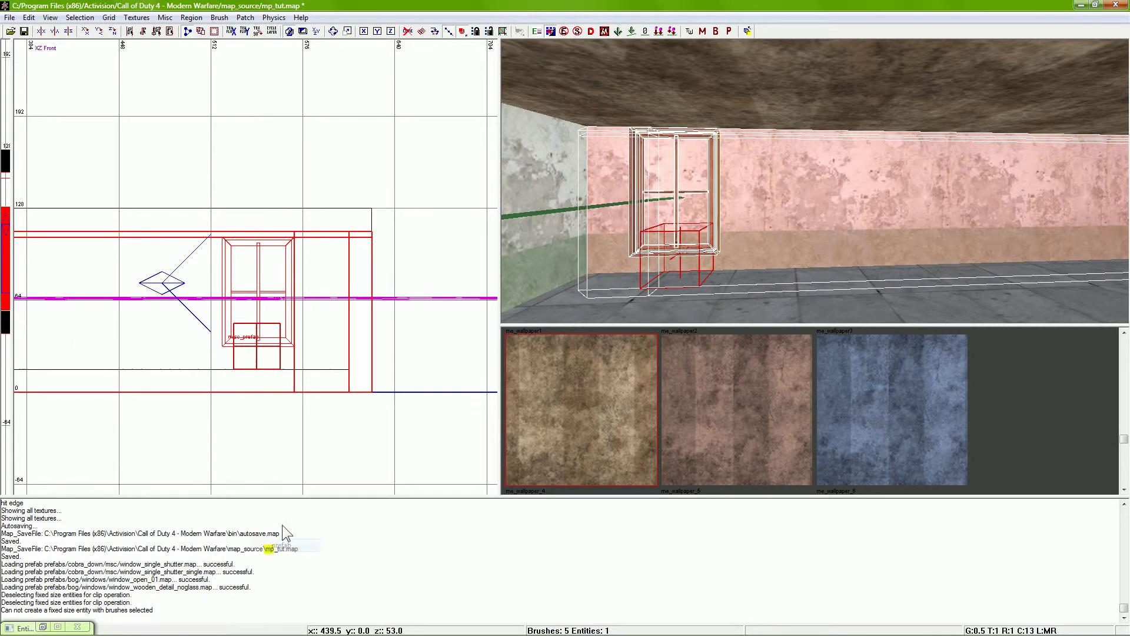
pyautogui.moveTo(177, 595)
pyautogui.rightClick(124, 322)
pyautogui.moveTo(242, 222)
pyautogui.click(296, 235)
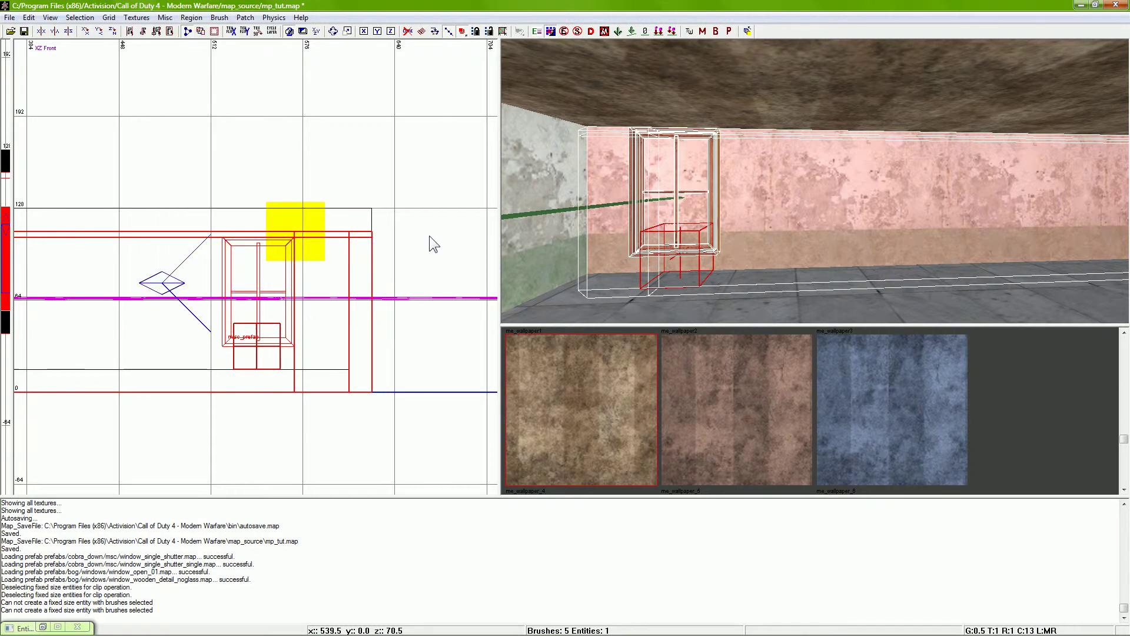
pyautogui.press('Escape')
pyautogui.rightClick(124, 323)
pyautogui.moveTo(235, 223)
pyautogui.click(296, 235)
pyautogui.doubleClick(328, 258)
pyautogui.doubleClick(354, 258)
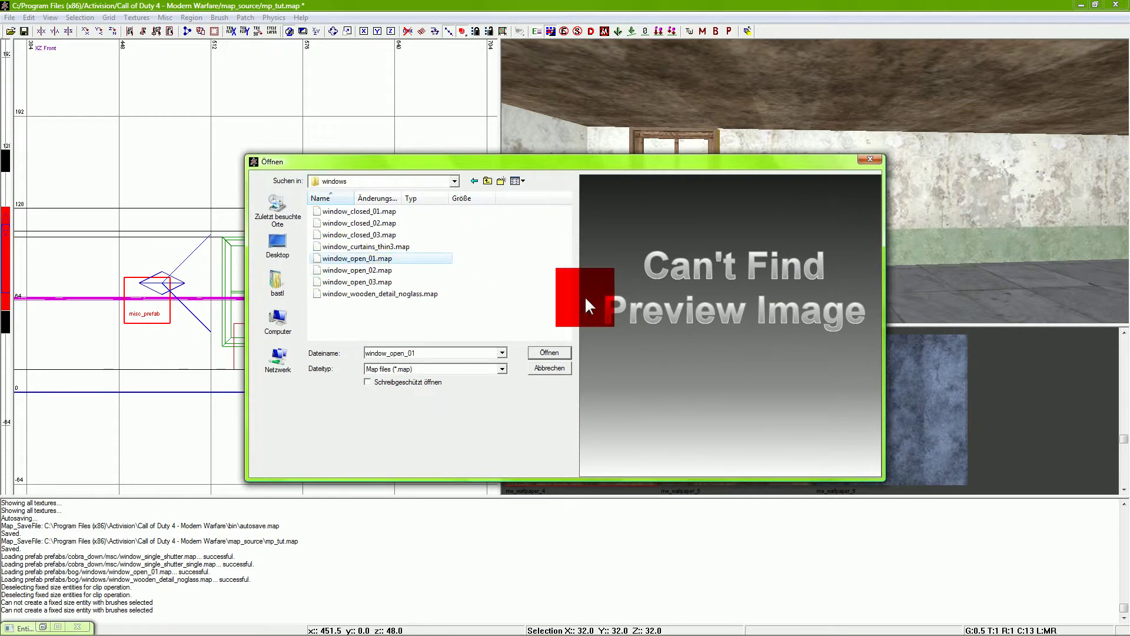
pyautogui.click(562, 368)
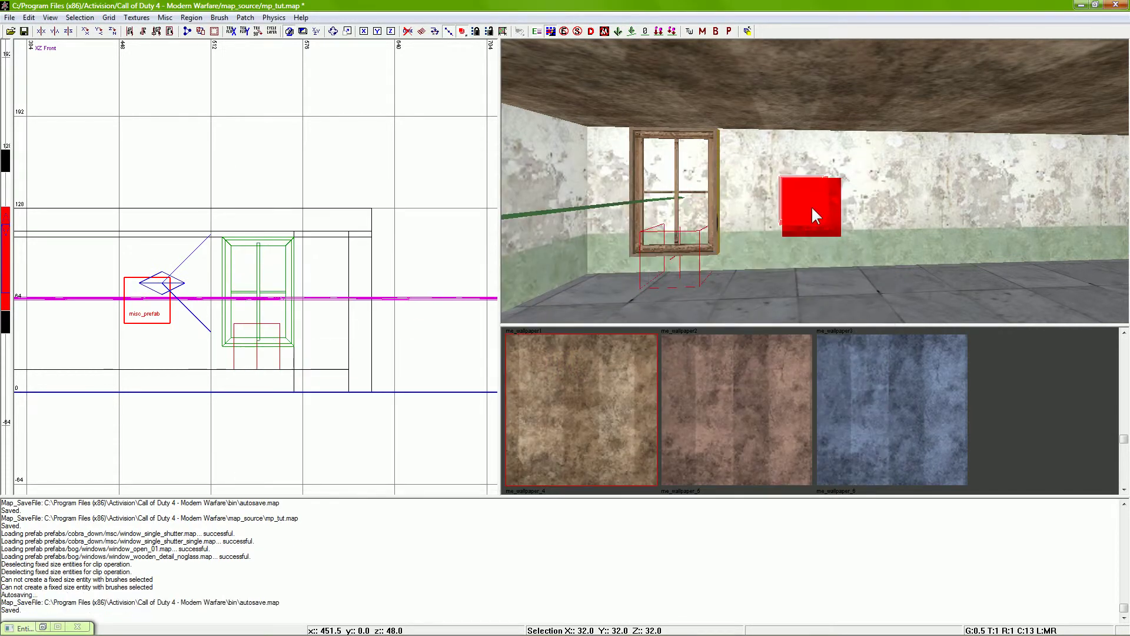
pyautogui.press('BackSpace')
# Try to split the selected wall brushes vertically along the left edge of the window frame
pyautogui.moveTo(794, 224)
pyautogui.keyDown('shift'); pyautogui.mouseDown()
pyautogui.moveTo(612, 234)
pyautogui.moveTo(623, 150)
pyautogui.moveTo(676, 130)
pyautogui.moveTo(740, 129)
pyautogui.mouseUp(); pyautogui.keyUp('shift')
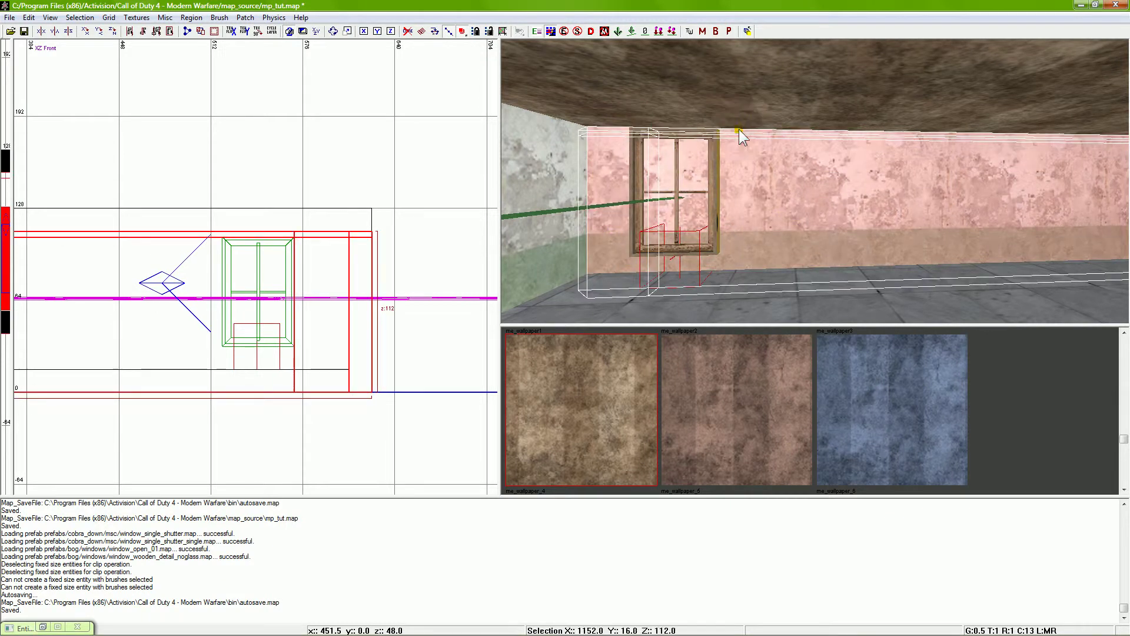
pyautogui.keyDown('shift'); pyautogui.click(716, 208); pyautogui.keyUp('shift')
pyautogui.moveTo(736, 194); pyautogui.dragTo(787, 228, button='right')
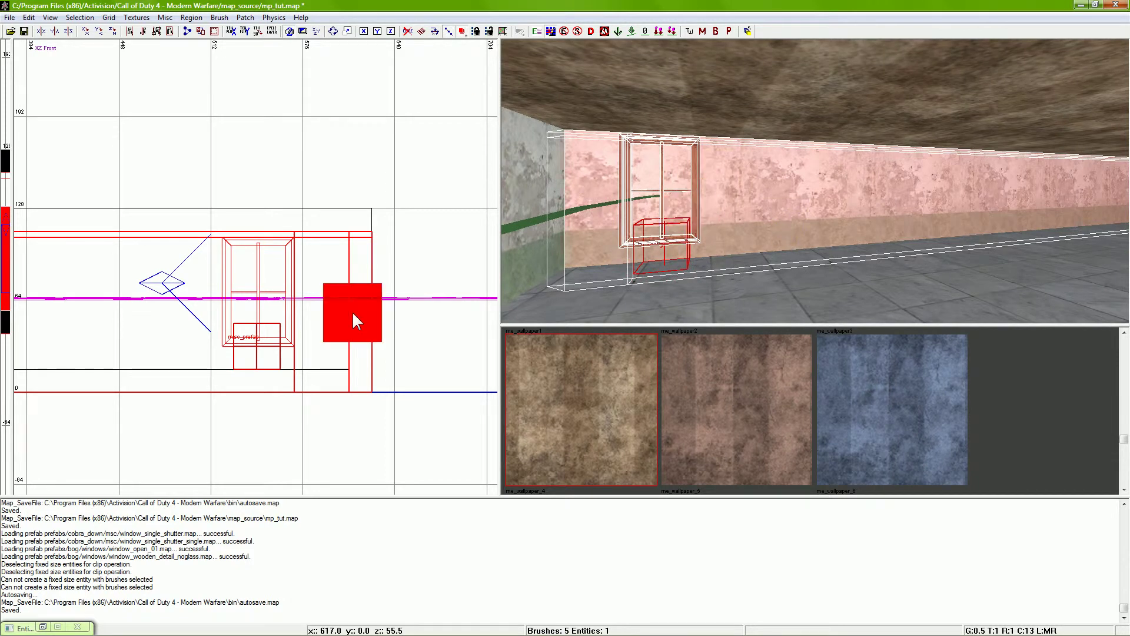
pyautogui.moveTo(685, 242); pyautogui.dragTo(684, 241, button='right')
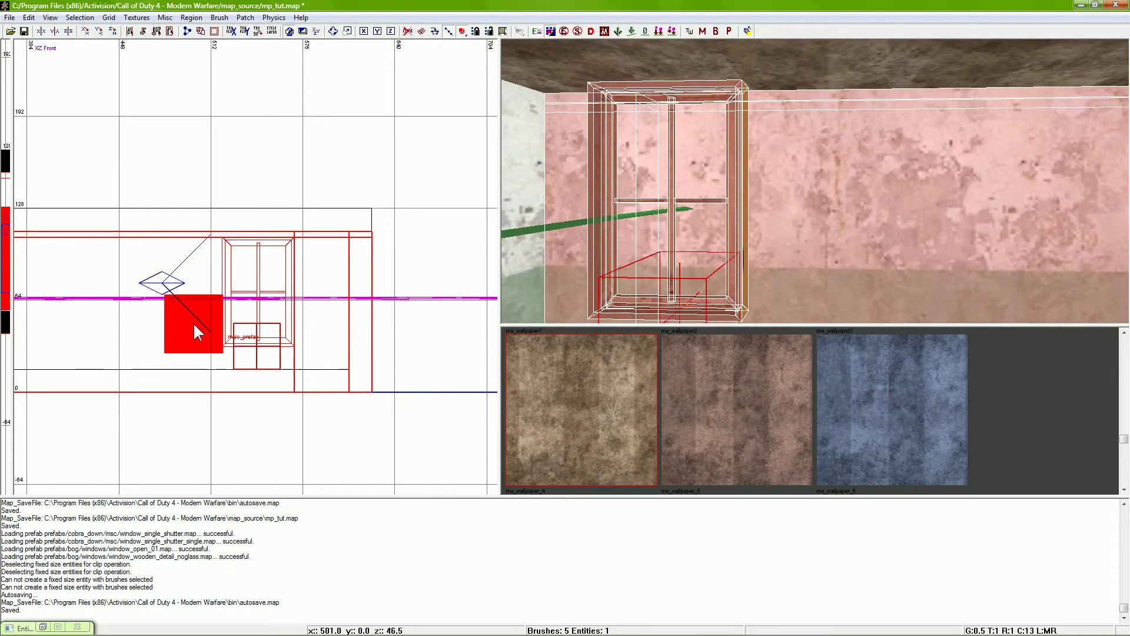
pyautogui.scroll(3, 212, 305)
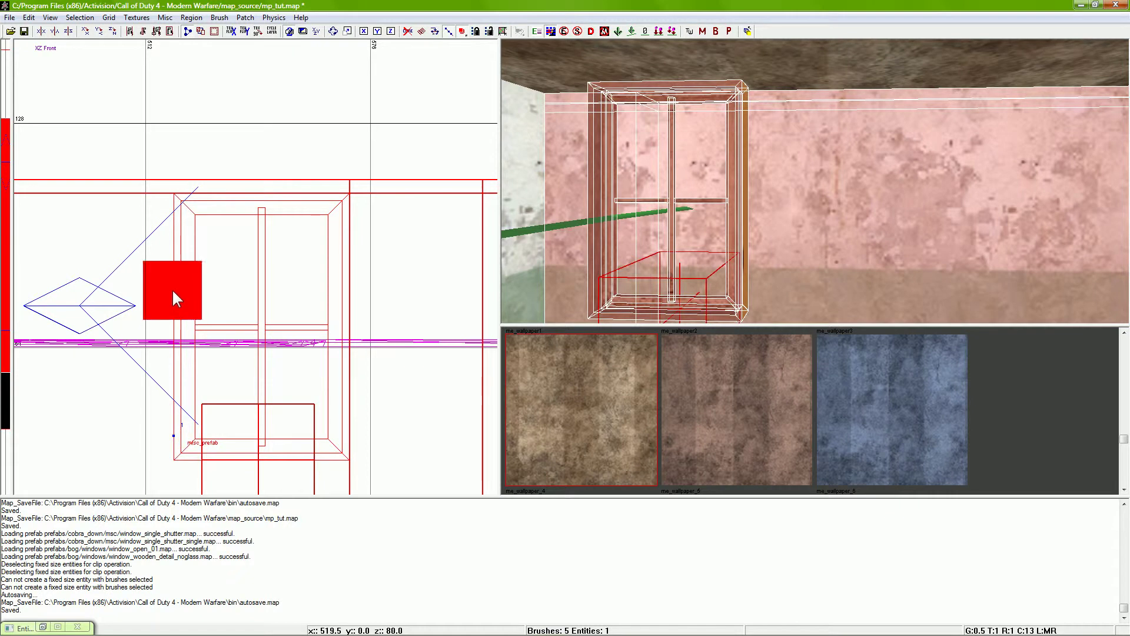
pyautogui.click(173, 286)
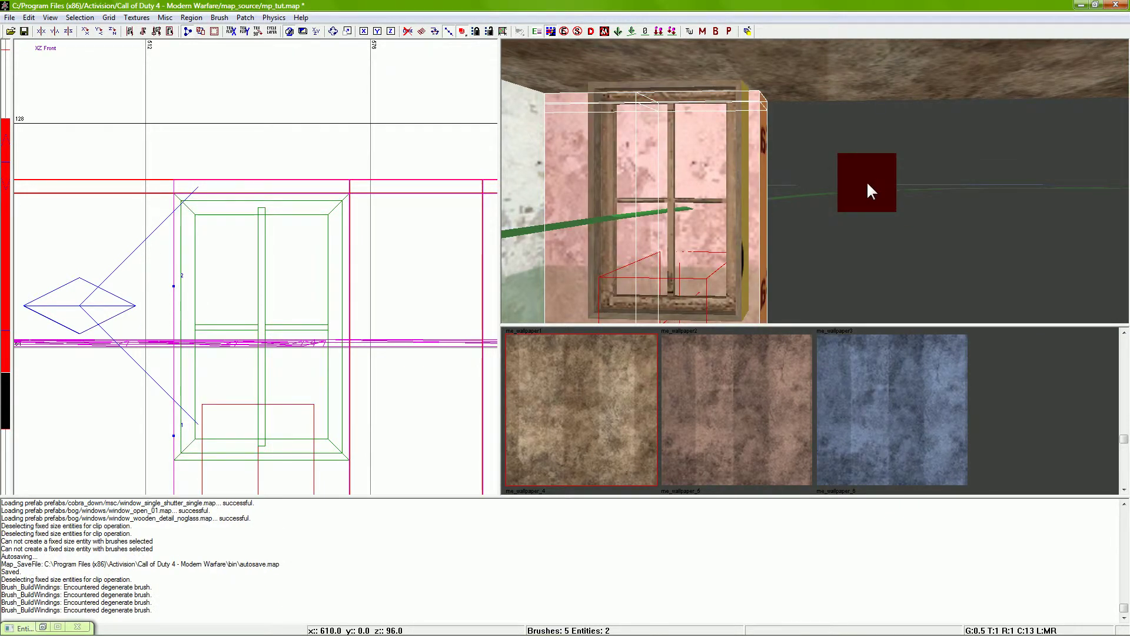
pyautogui.hotkey('shift', 'Return')
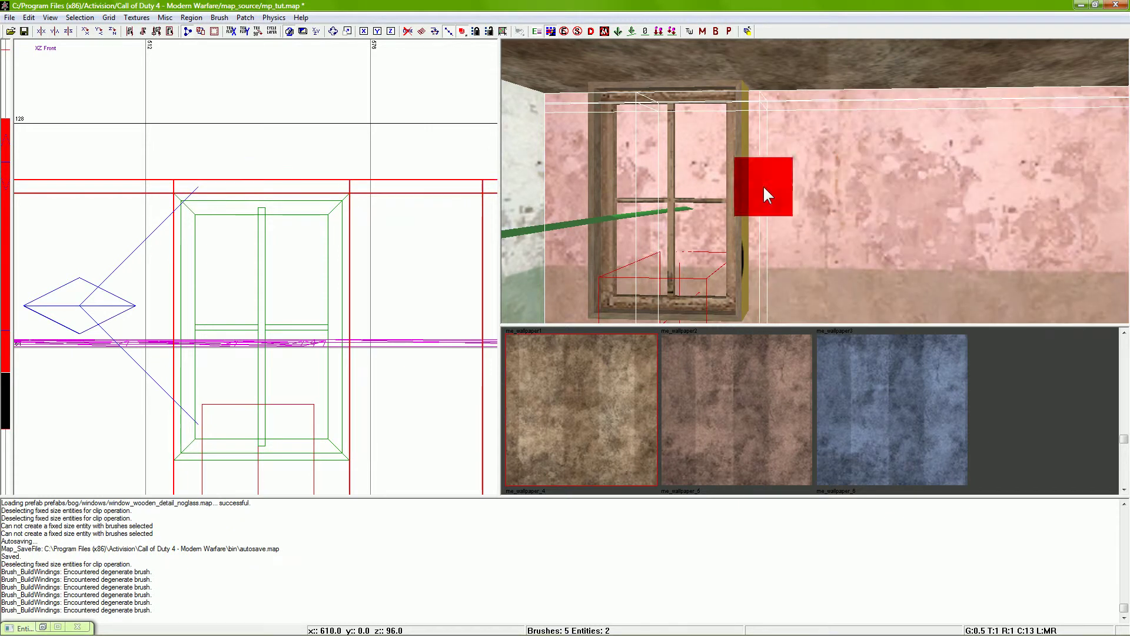
# Try to cut the wall horizontally beneath the window, and undo the earlier split and deletion
pyautogui.keyDown('shift'); pyautogui.click(739, 248); pyautogui.keyUp('shift')
pyautogui.moveTo(807, 236); pyautogui.dragTo(808, 235, button='right')
pyautogui.moveTo(396, 380); pyautogui.dragTo(401, 283, button='right')
pyautogui.moveTo(208, 386)
pyautogui.mouseDown()
pyautogui.moveTo(194, 363)
pyautogui.moveTo(458, 380)
pyautogui.moveTo(465, 352)
pyautogui.moveTo(393, 326)
pyautogui.moveTo(199, 365)
pyautogui.mouseUp()
pyautogui.press('space')
pyautogui.hotkey('ctrl', 'z')
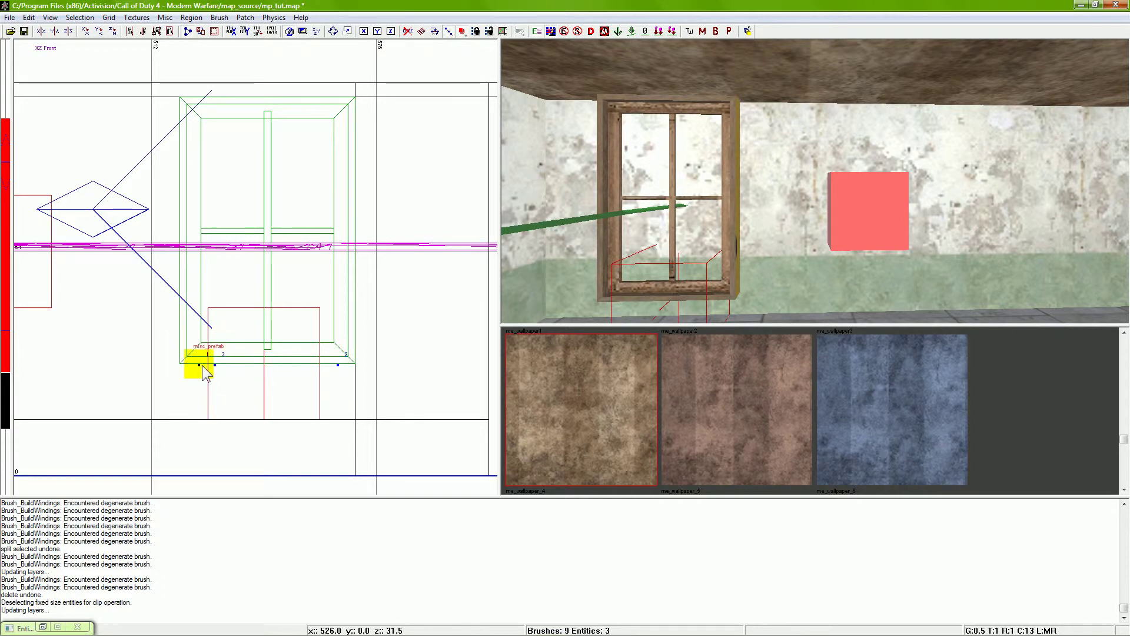
pyautogui.click(293, 368)
pyautogui.click(337, 365)
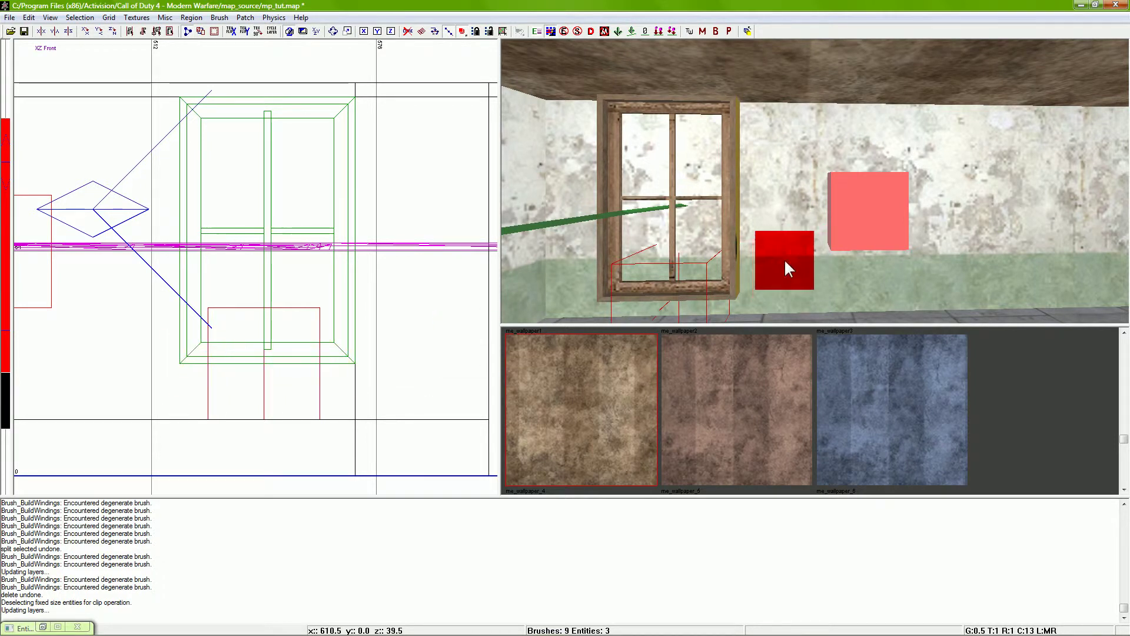
# Select the wall brushes behind the window and split them vertically along the window frame's left edge at about x 520
pyautogui.keyDown('shift'); pyautogui.click(783, 263); pyautogui.keyUp('shift')
pyautogui.keyDown('shift'); pyautogui.click(611, 300); pyautogui.keyUp('shift')
pyautogui.keyDown('shift'); pyautogui.click(588, 298); pyautogui.keyUp('shift')
pyautogui.keyDown('shift'); pyautogui.click(584, 105); pyautogui.keyUp('shift')
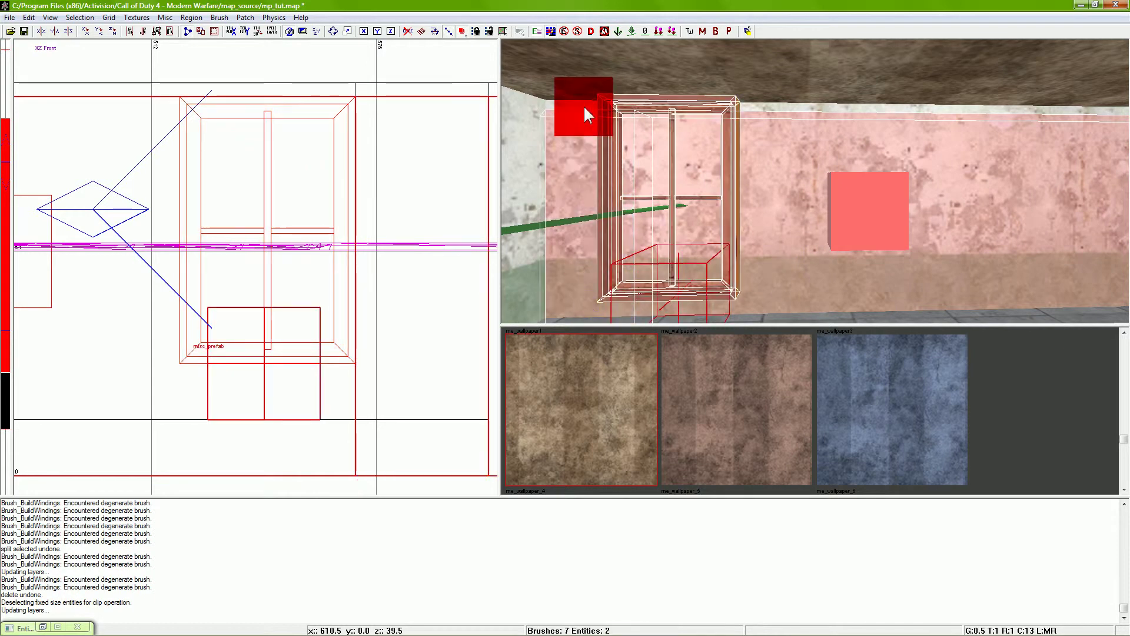
pyautogui.keyDown('shift'); pyautogui.click(817, 108); pyautogui.keyUp('shift')
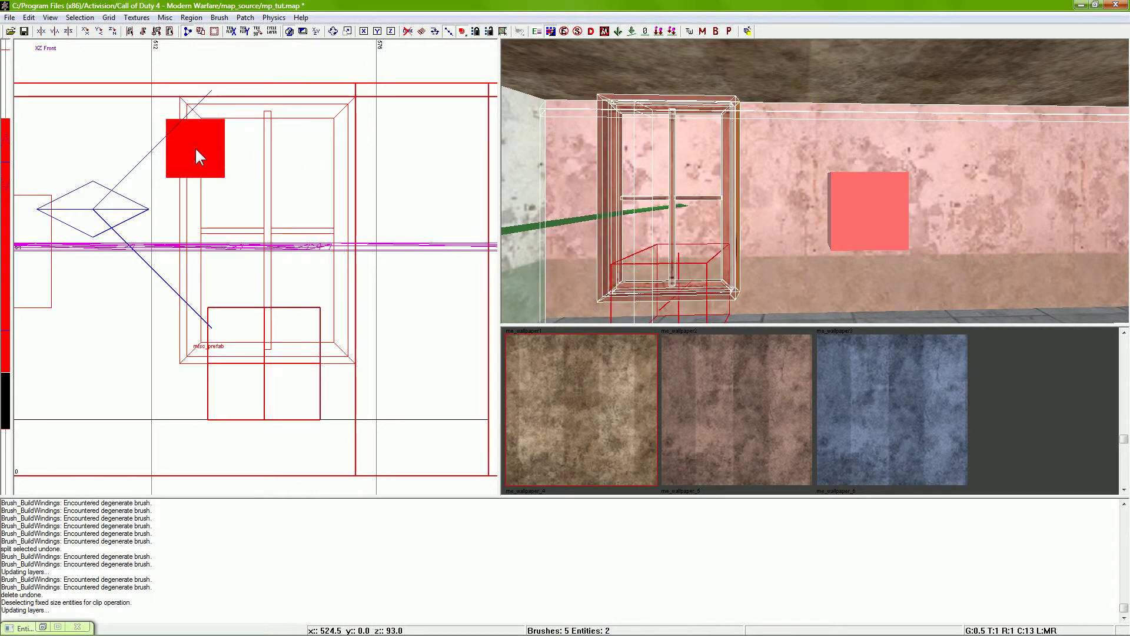
pyautogui.press('x')
pyautogui.click(180, 136)
pyautogui.press('x')
pyautogui.click(179, 136)
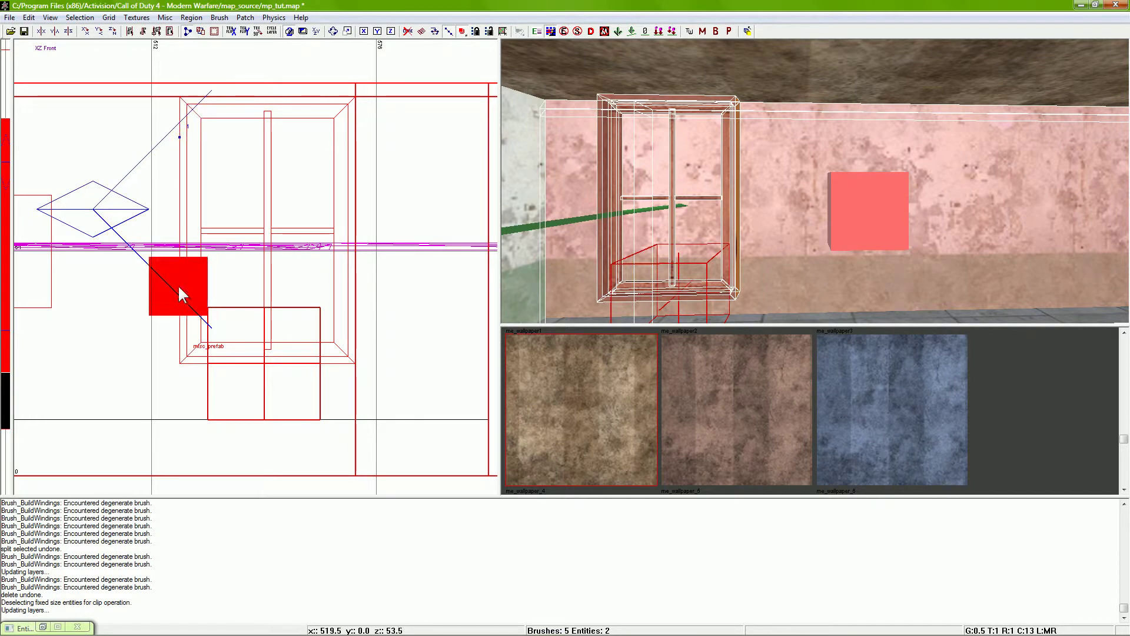
pyautogui.click(179, 284)
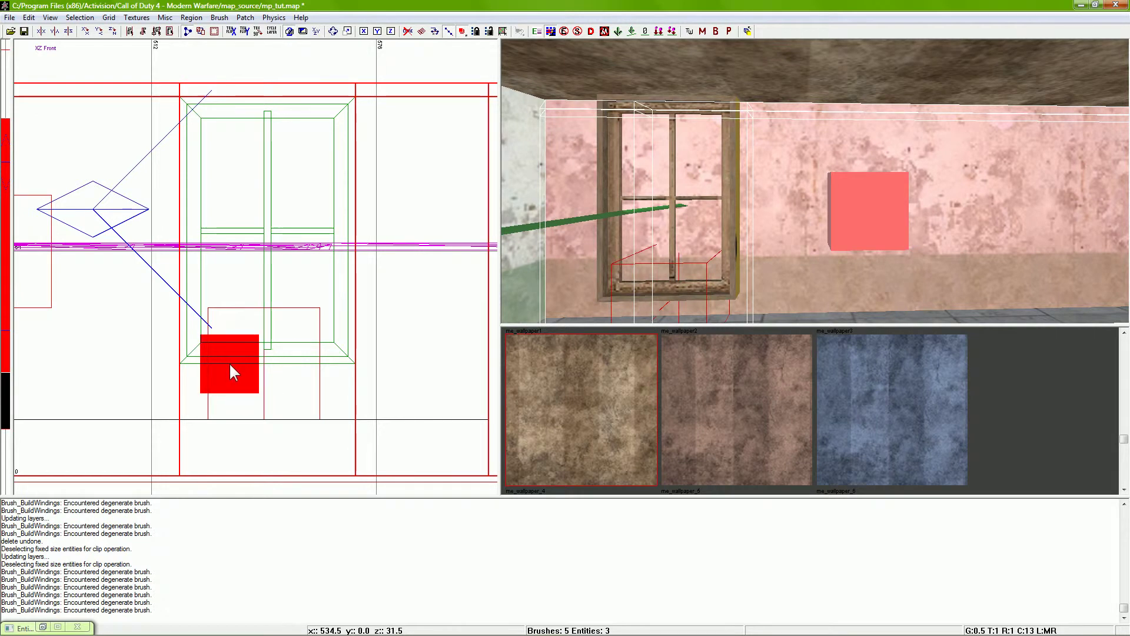
# Split the wall brushes horizontally along the window frame's lower edge at z 32 and clear the selection
pyautogui.click(230, 365)
pyautogui.press('x')
pyautogui.press('x')
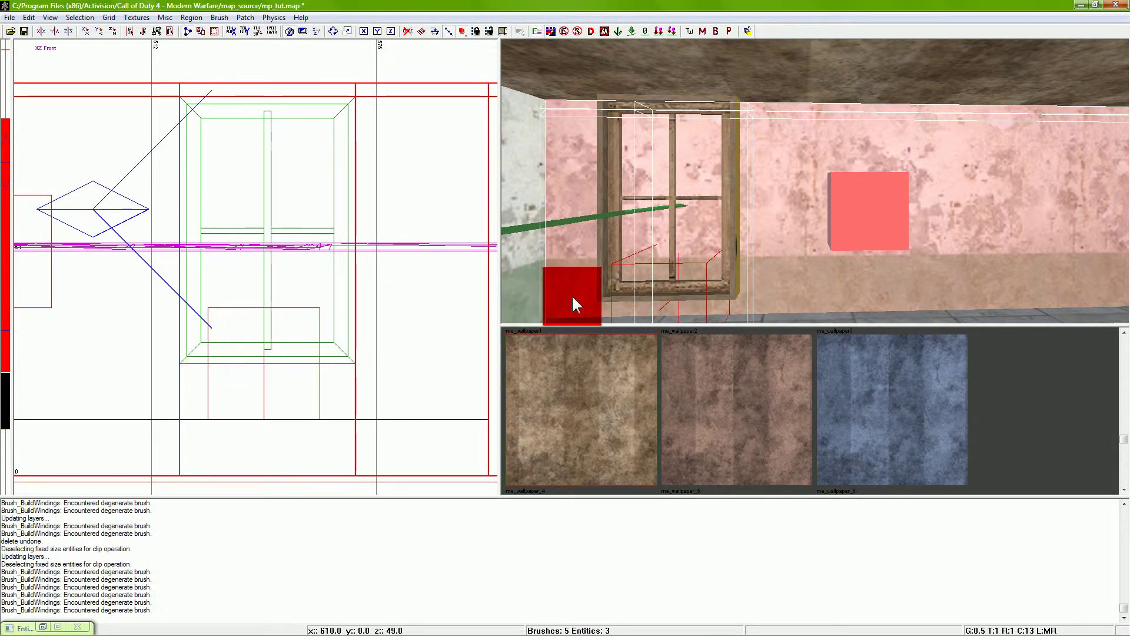
pyautogui.keyDown('shift'); pyautogui.click(730, 288); pyautogui.keyUp('shift')
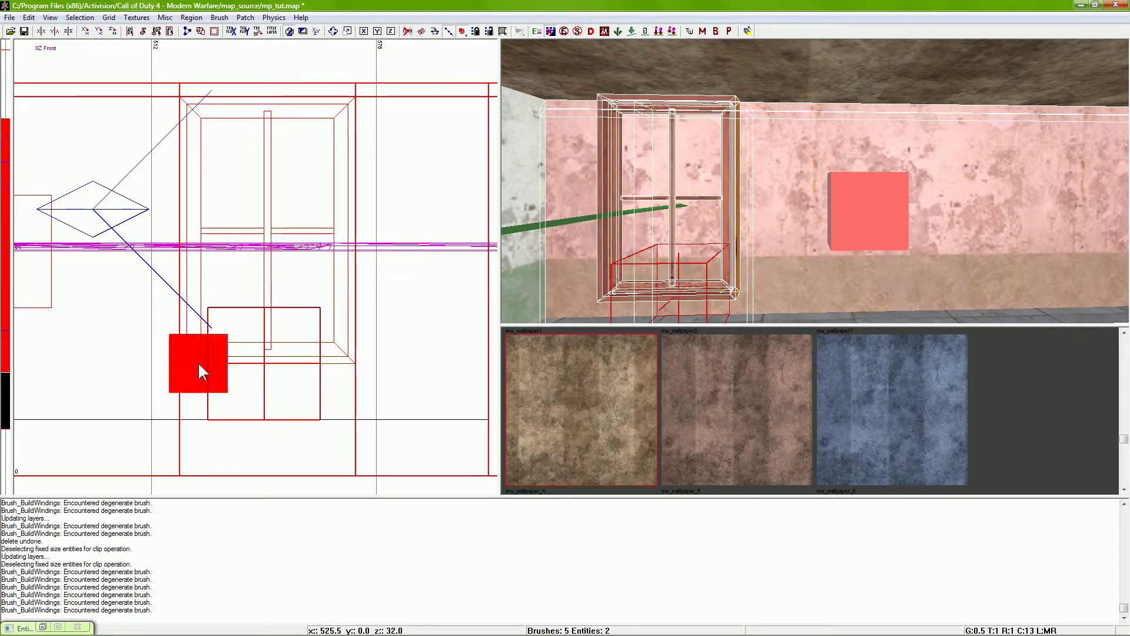
pyautogui.moveTo(199, 362); pyautogui.dragTo(326, 359)
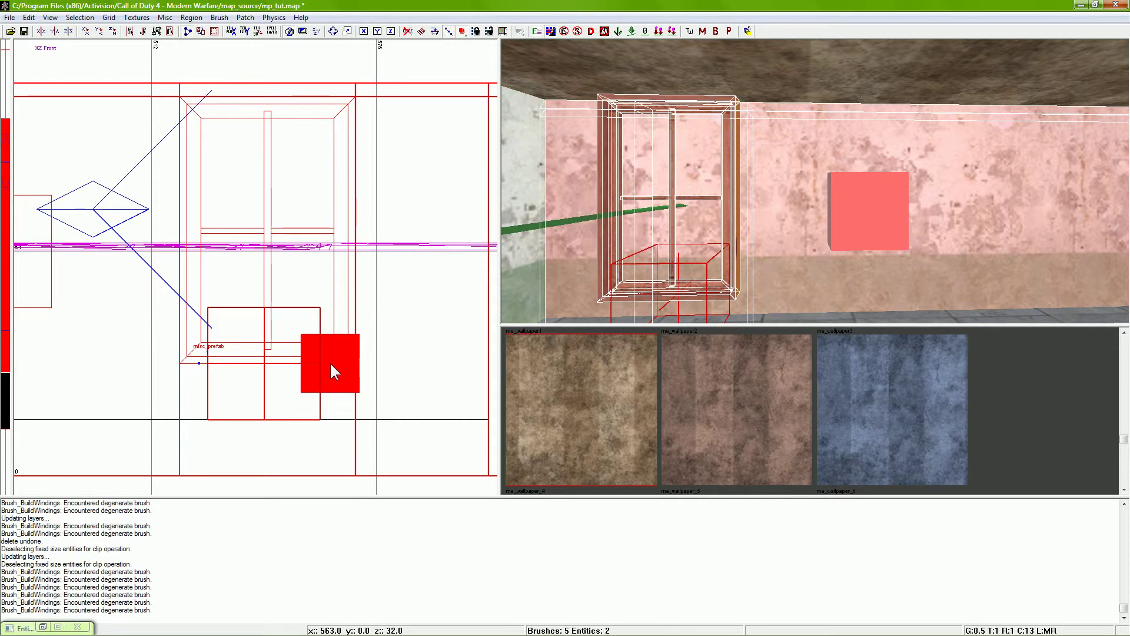
pyautogui.click(330, 363)
pyautogui.press('Return')
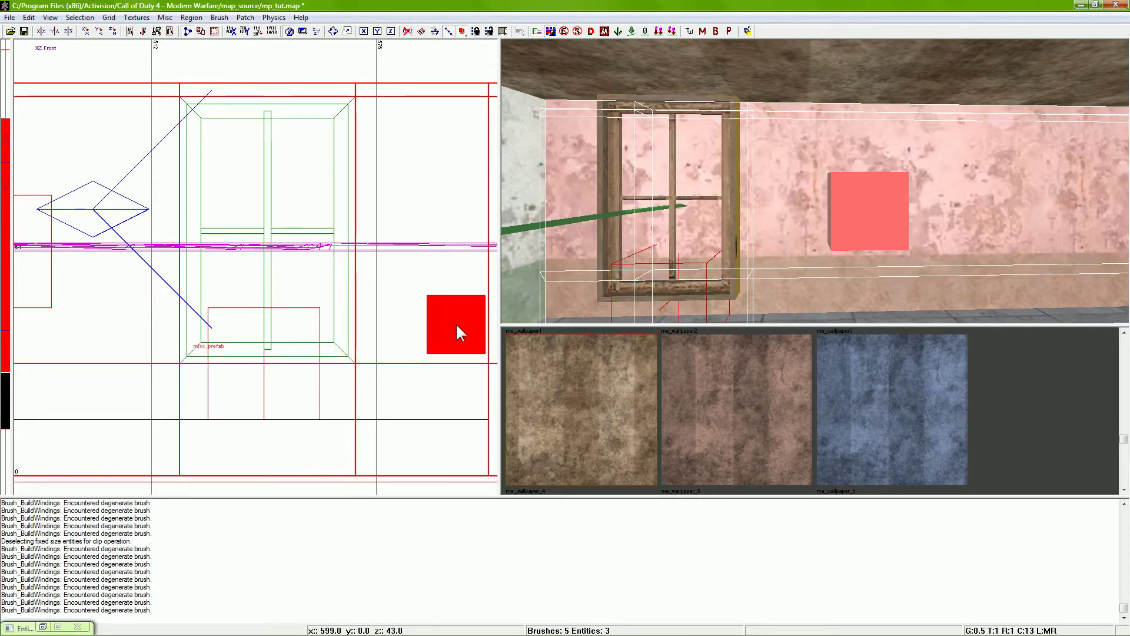
pyautogui.press('Escape')
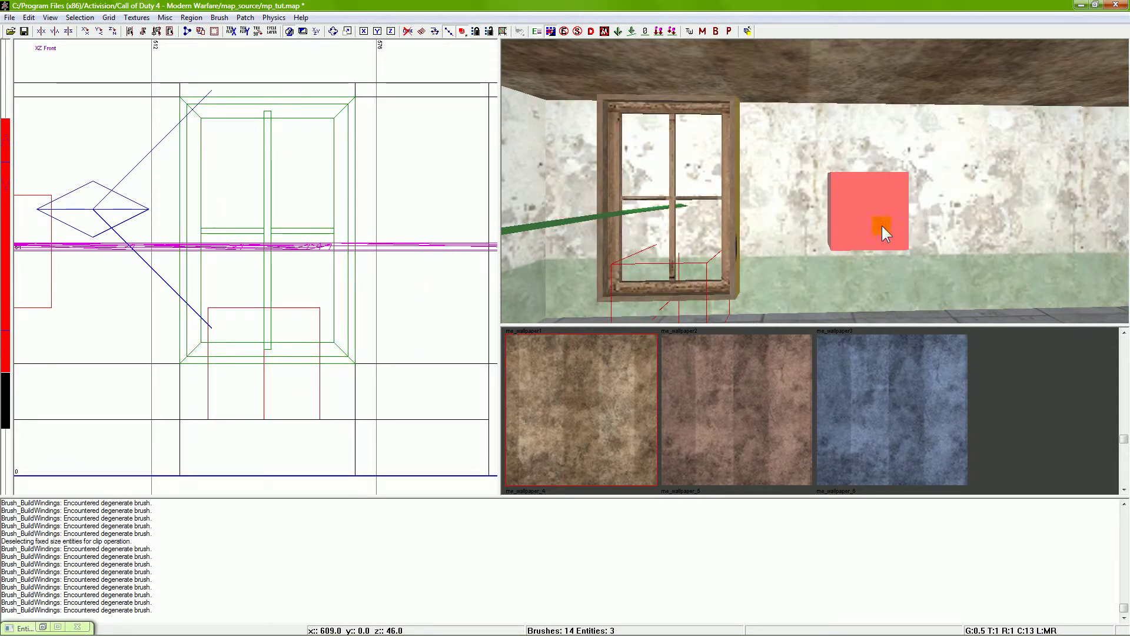
# Delete the leftover red prefab box floating in front of the wall
pyautogui.keyDown('shift'); pyautogui.click(881, 224); pyautogui.keyUp('shift')
pyautogui.press('Delete')
pyautogui.press('BackSpace')
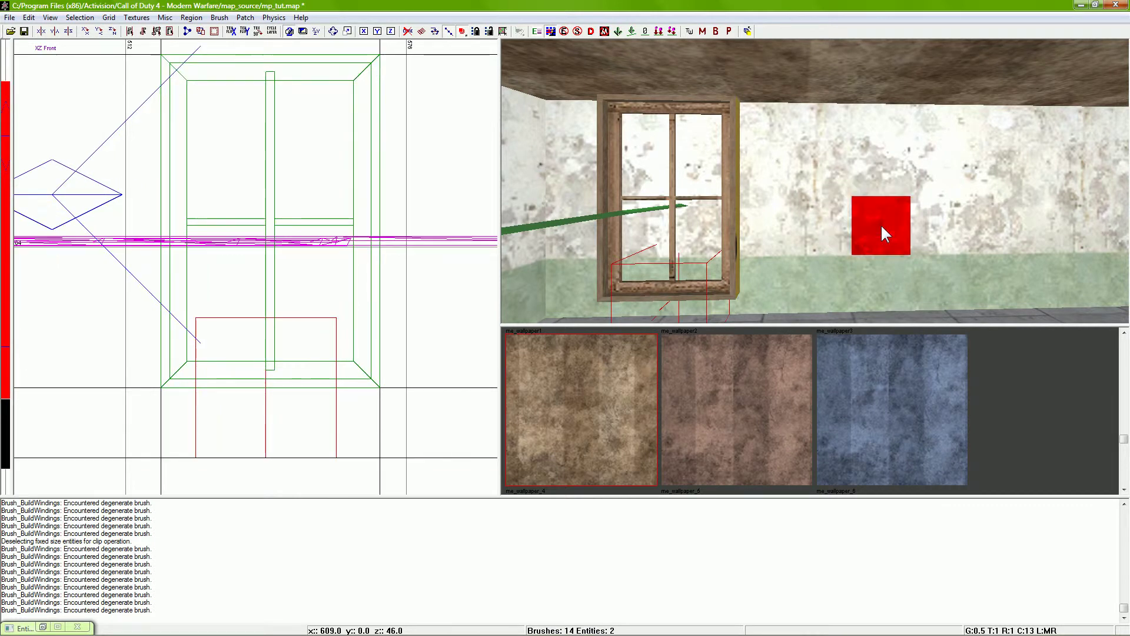
# Select only the 50 by 76 unit wall piece behind the window and delete it to open a hole in the wall
pyautogui.scroll(3, 922, 223)
pyautogui.scroll(-5, 921, 224)
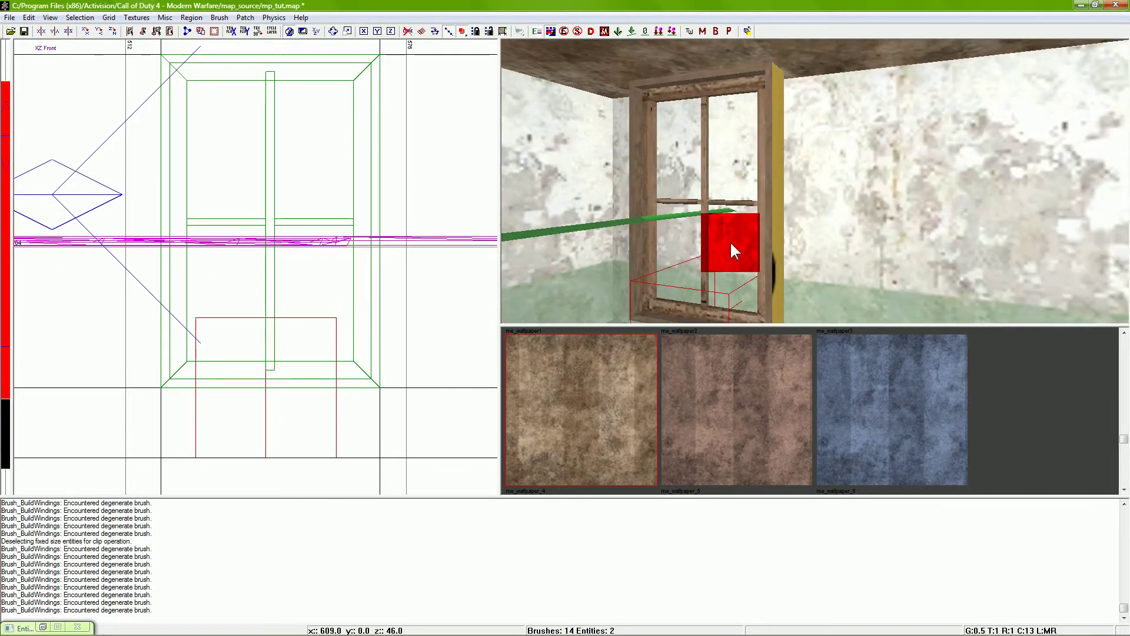
pyautogui.keyDown('shift'); pyautogui.click(732, 239); pyautogui.keyUp('shift')
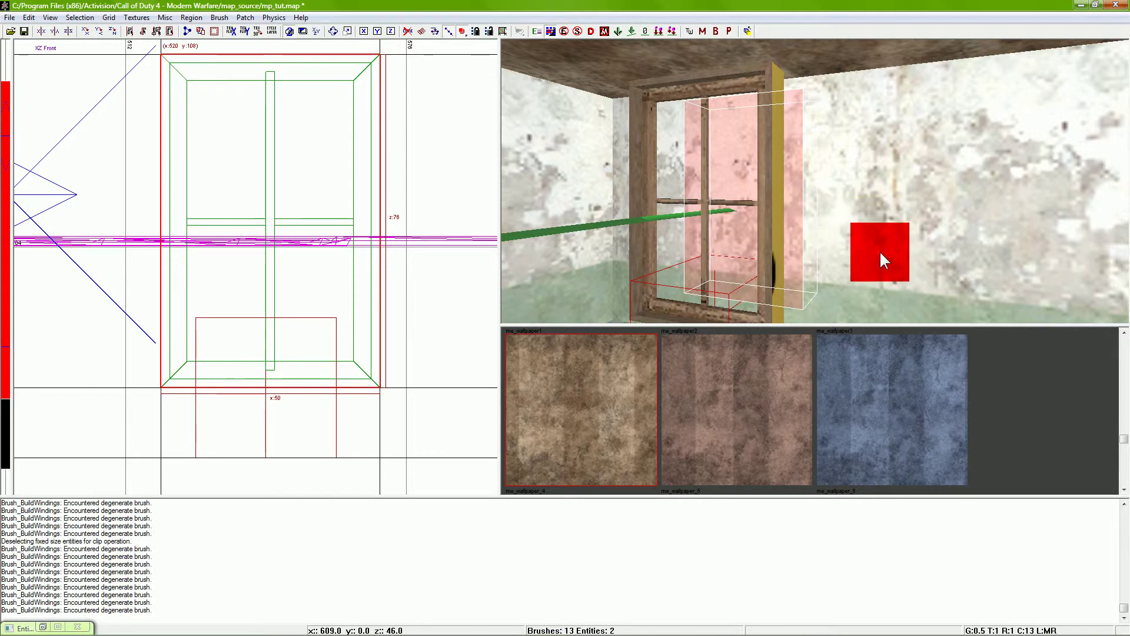
pyautogui.keyDown('shift'); pyautogui.click(881, 253); pyautogui.keyUp('shift')
pyautogui.keyDown('shift'); pyautogui.click(783, 314); pyautogui.keyUp('shift')
pyautogui.keyDown('shift'); pyautogui.click(783, 314); pyautogui.keyUp('shift')
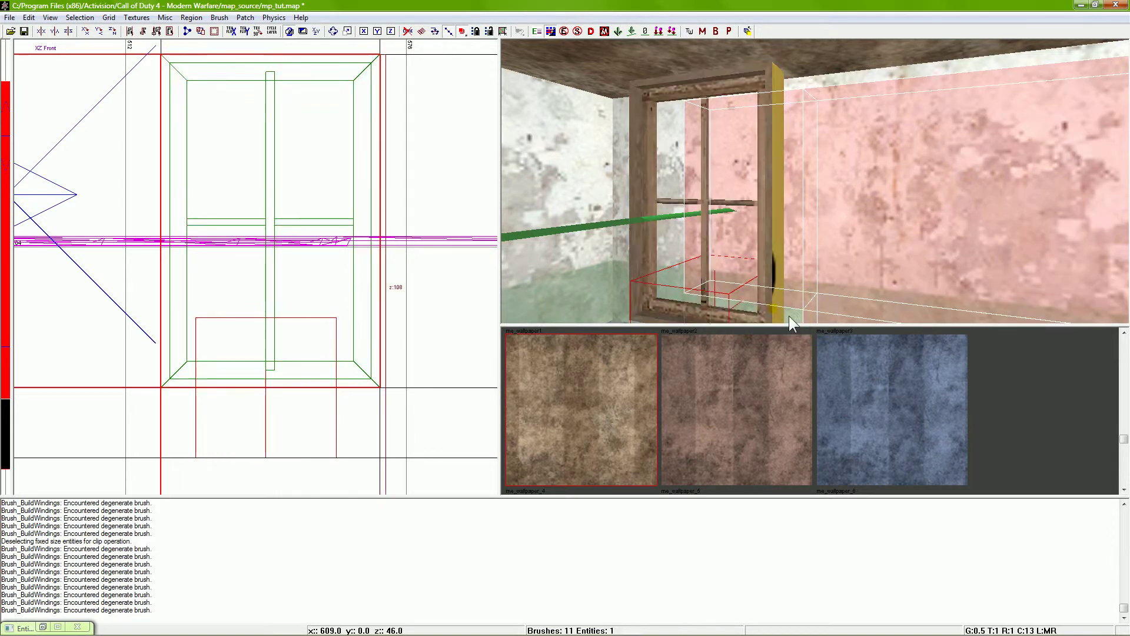
pyautogui.keyDown('shift'); pyautogui.click(822, 267); pyautogui.keyUp('shift')
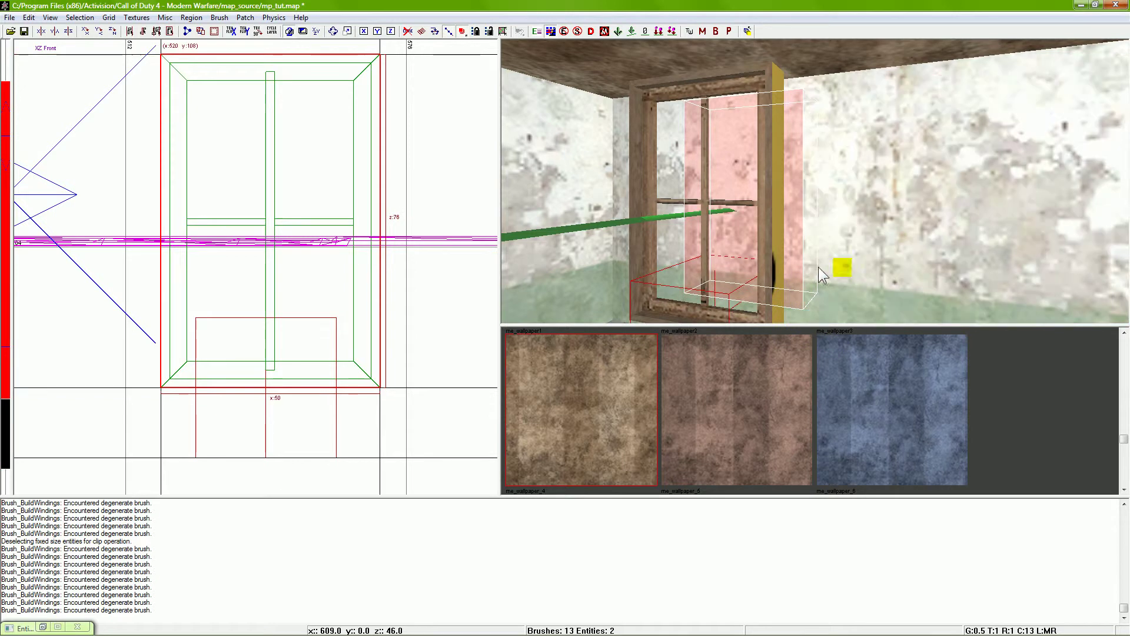
pyautogui.keyDown('shift'); pyautogui.click(701, 164); pyautogui.keyUp('shift')
pyautogui.moveTo(712, 224); pyautogui.dragTo(745, 264, button='right')
# Select the window prefab and move it 25.5 units along Y into the wall opening in the YZ side view
pyautogui.keyDown('shift'); pyautogui.click(774, 304); pyautogui.keyUp('shift')
pyautogui.moveTo(249, 407); pyautogui.dragTo(372, 309, button='right')
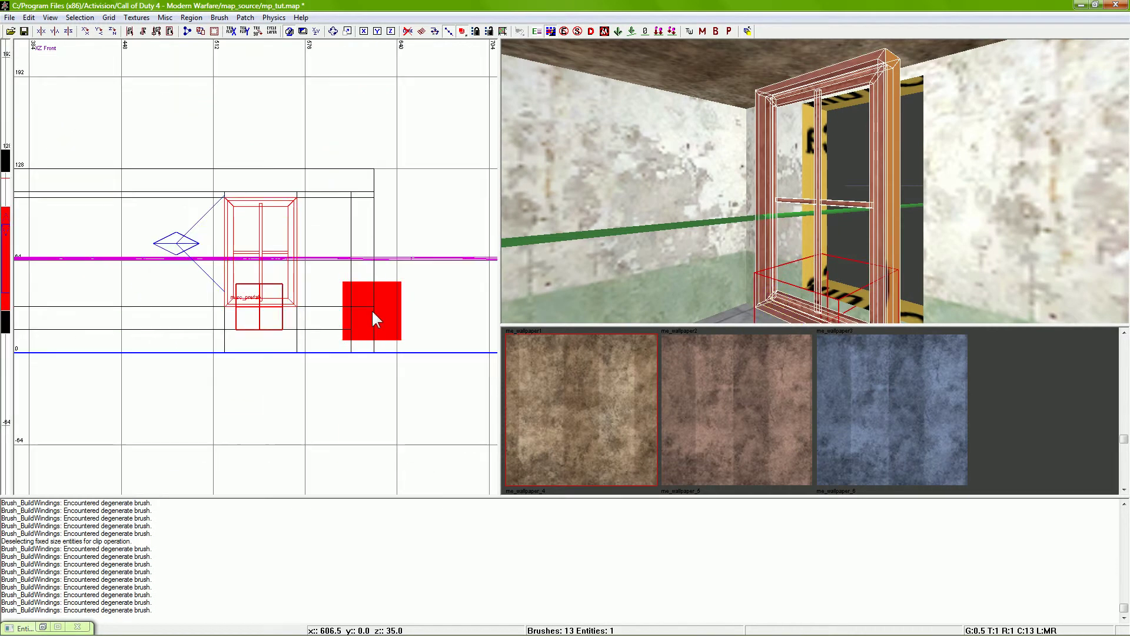
pyautogui.hotkey('ctrl', 'Tab')
pyautogui.moveTo(255, 315); pyautogui.dragTo(219, 315)
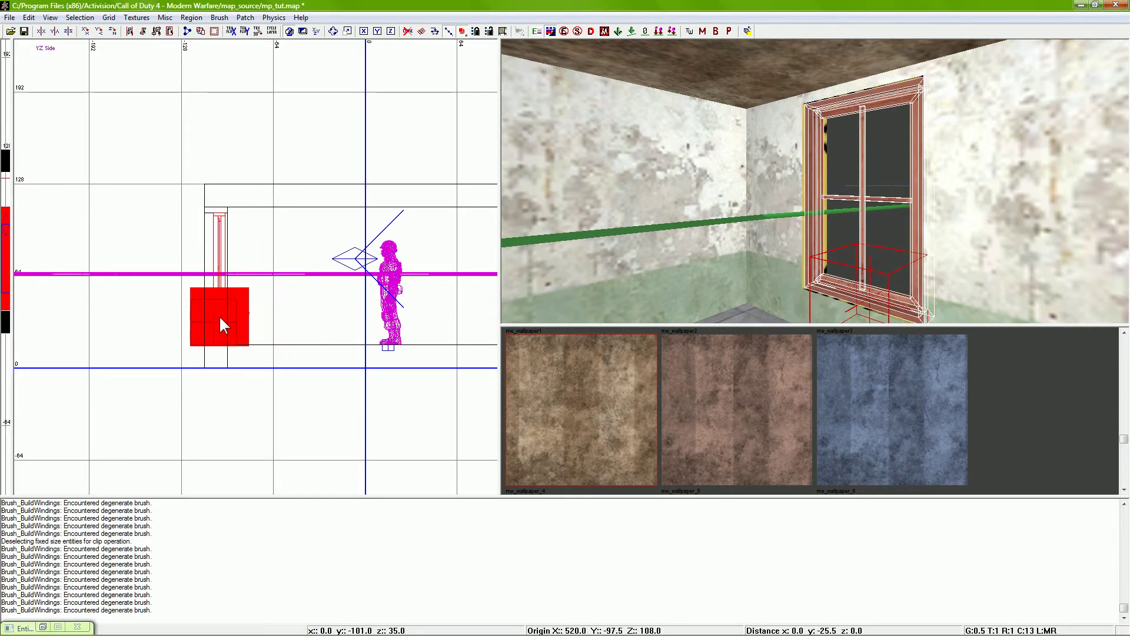
pyautogui.press('Escape')
# Set the grid size to 8 and try to shift the window within the wall opening
pyautogui.click(109, 17)
pyautogui.click(143, 82)
pyautogui.moveTo(221, 312); pyautogui.dragTo(221, 311)
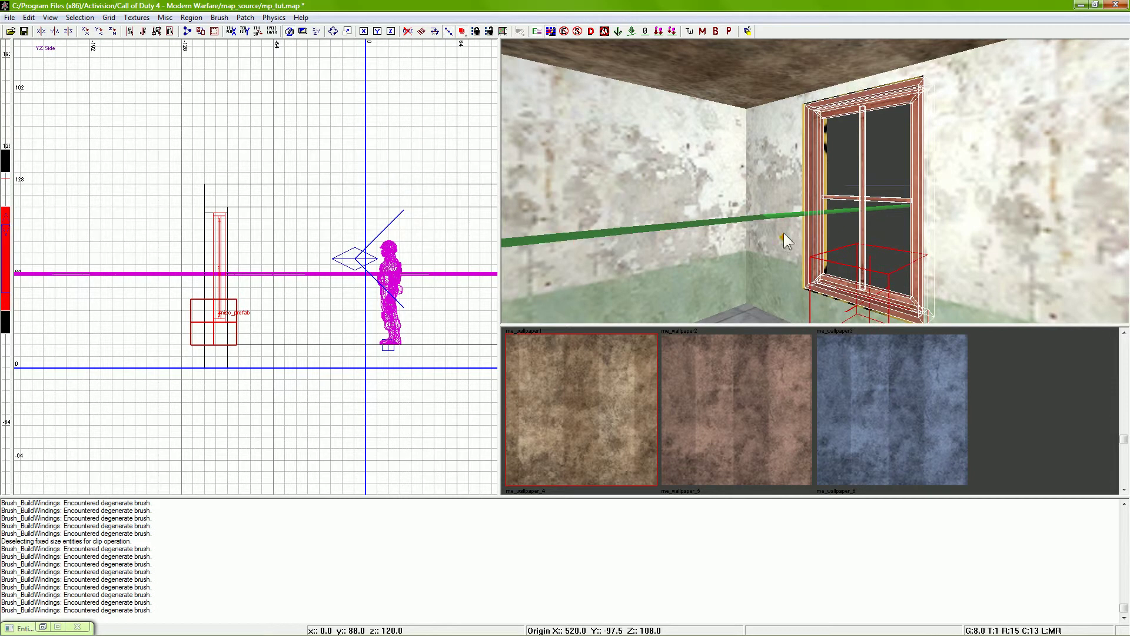
pyautogui.scroll(5, 775, 236)
pyautogui.scroll(-3, 782, 235)
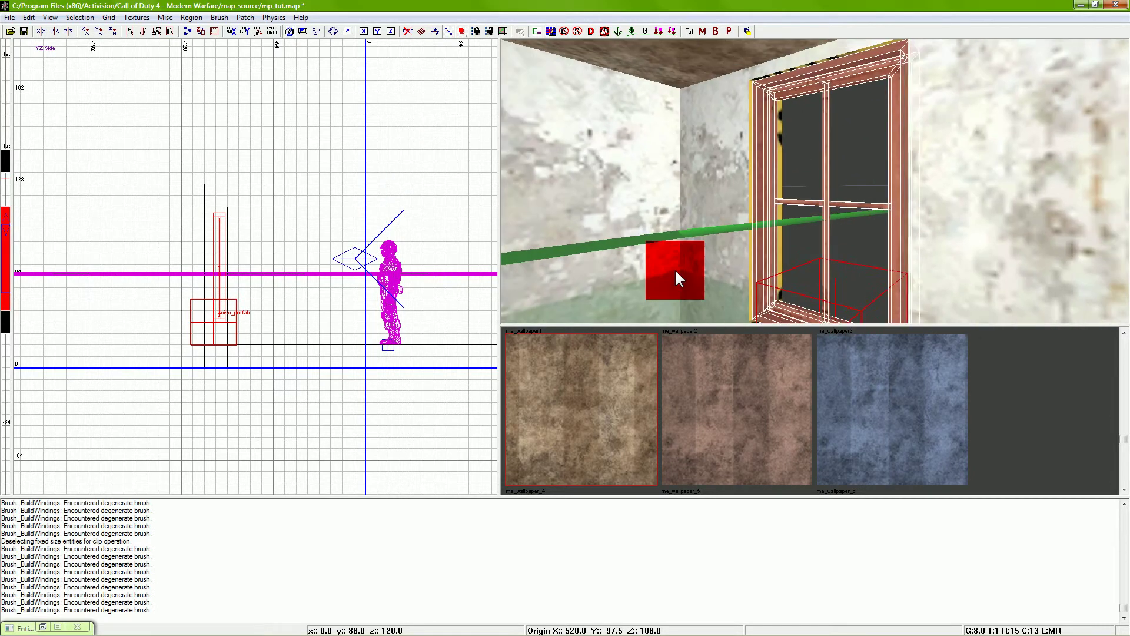
# Set the grid size to 2 and move the window 2 units along Y toward the room interior
pyautogui.click(112, 17)
pyautogui.click(130, 61)
pyautogui.click(221, 309)
pyautogui.scroll(1, 221, 305)
pyautogui.scroll(4, 223, 306)
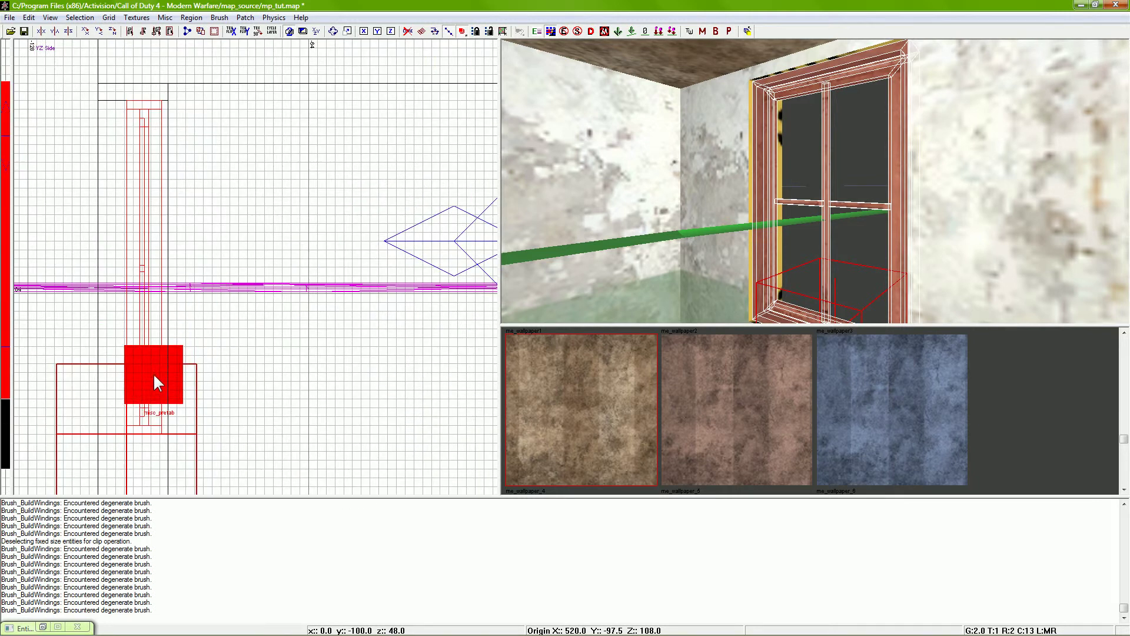
pyautogui.moveTo(146, 408); pyautogui.dragTo(151, 417)
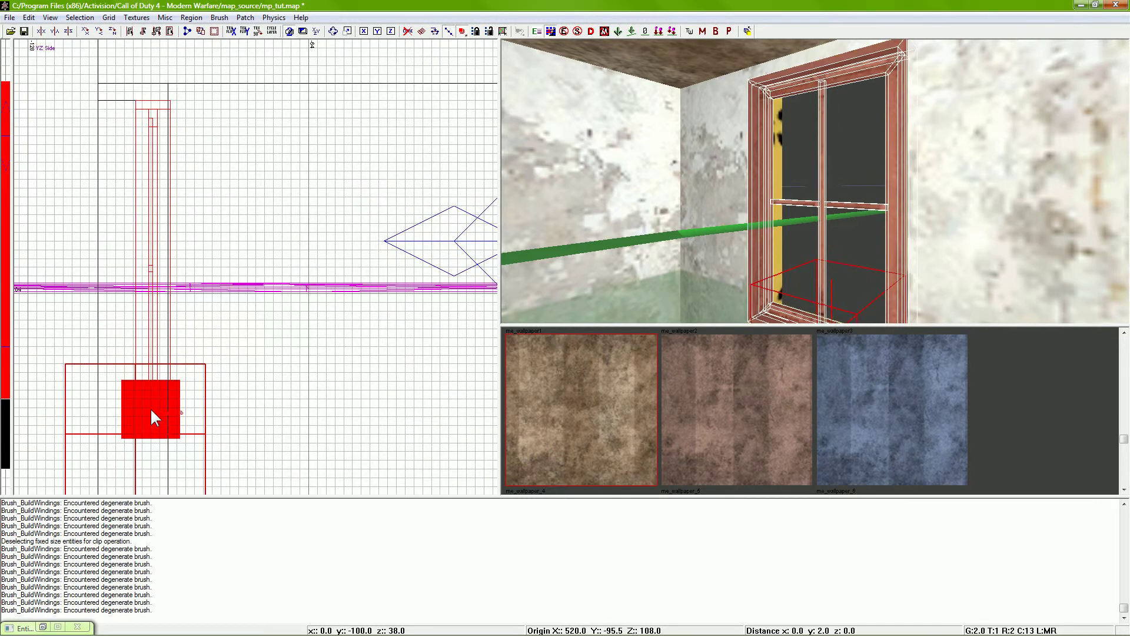
# Set the grid size to 0.5 and nudge the window back until it sits flush with the wall's inner face
pyautogui.click(110, 17)
pyautogui.click(124, 34)
pyautogui.moveTo(152, 408); pyautogui.dragTo(149, 408)
pyautogui.moveTo(785, 224)
pyautogui.mouseDown(button='right')
pyautogui.moveTo(881, 259)
pyautogui.moveTo(881, 228)
pyautogui.moveTo(792, 177)
pyautogui.mouseUp(button='right')
# Select the inner faces lining the window opening and apply the grey metal ship wall texture to them
pyautogui.press('Escape')
pyautogui.keyDown('shift'); pyautogui.click(791, 175); pyautogui.keyUp('shift')
pyautogui.keyDown('shift'); pyautogui.click(791, 175); pyautogui.keyUp('shift')
pyautogui.keyDown('ctrl'); pyautogui.keyDown('shift'); pyautogui.click(791, 175); pyautogui.keyUp('shift'); pyautogui.keyUp('ctrl')
pyautogui.keyDown('ctrl'); pyautogui.keyDown('shift'); pyautogui.click(841, 72); pyautogui.keyUp('shift'); pyautogui.keyUp('ctrl')
pyautogui.moveTo(822, 187); pyautogui.dragTo(782, 247, button='right')
pyautogui.keyDown('ctrl'); pyautogui.keyDown('alt'); pyautogui.keyDown('shift'); pyautogui.click(807, 168); pyautogui.keyUp('shift'); pyautogui.keyUp('alt'); pyautogui.keyUp('ctrl')
pyautogui.moveTo(1126, 441); pyautogui.dragTo(1120, 483)
pyautogui.click(930, 455)
pyautogui.moveTo(1018, 291); pyautogui.dragTo(992, 202, button='right')
pyautogui.press('Escape')
# Select the outer faces of the window wall, including the pieces above, beside and below the opening
pyautogui.moveTo(806, 290); pyautogui.dragTo(922, 303, button='right')
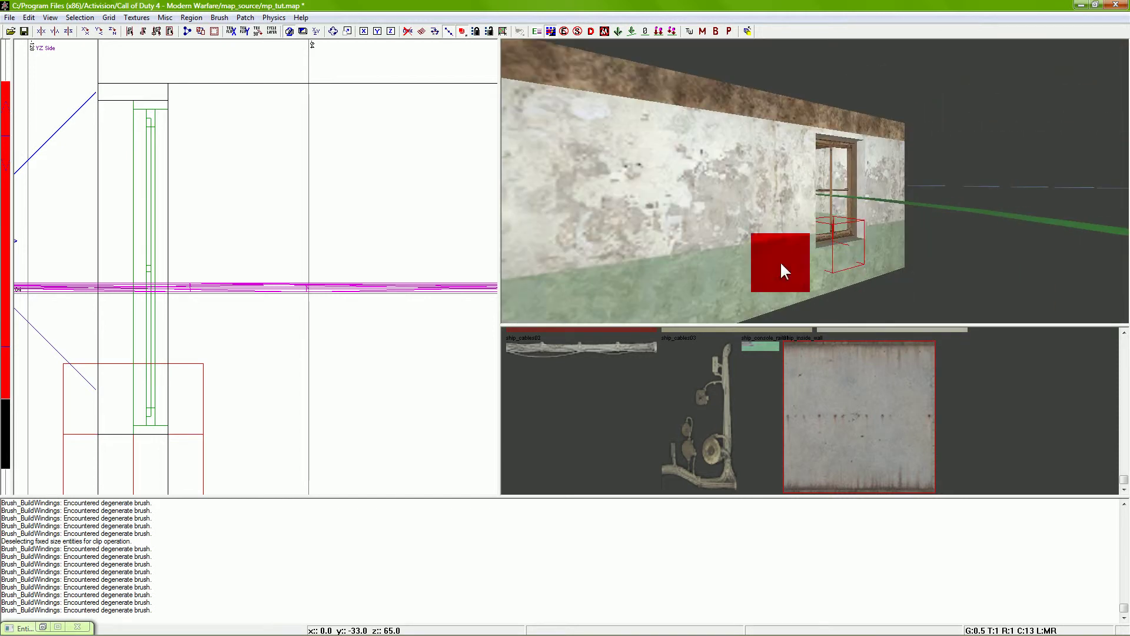
pyautogui.keyDown('ctrl'); pyautogui.keyDown('shift'); pyautogui.click(753, 242); pyautogui.keyUp('shift'); pyautogui.keyUp('ctrl')
pyautogui.keyDown('ctrl'); pyautogui.keyDown('shift'); pyautogui.click(881, 194); pyautogui.keyUp('shift'); pyautogui.keyUp('ctrl')
pyautogui.keyDown('ctrl'); pyautogui.keyDown('shift'); pyautogui.click(759, 121); pyautogui.keyUp('shift'); pyautogui.keyUp('ctrl')
pyautogui.moveTo(835, 135); pyautogui.dragTo(836, 135, button='right')
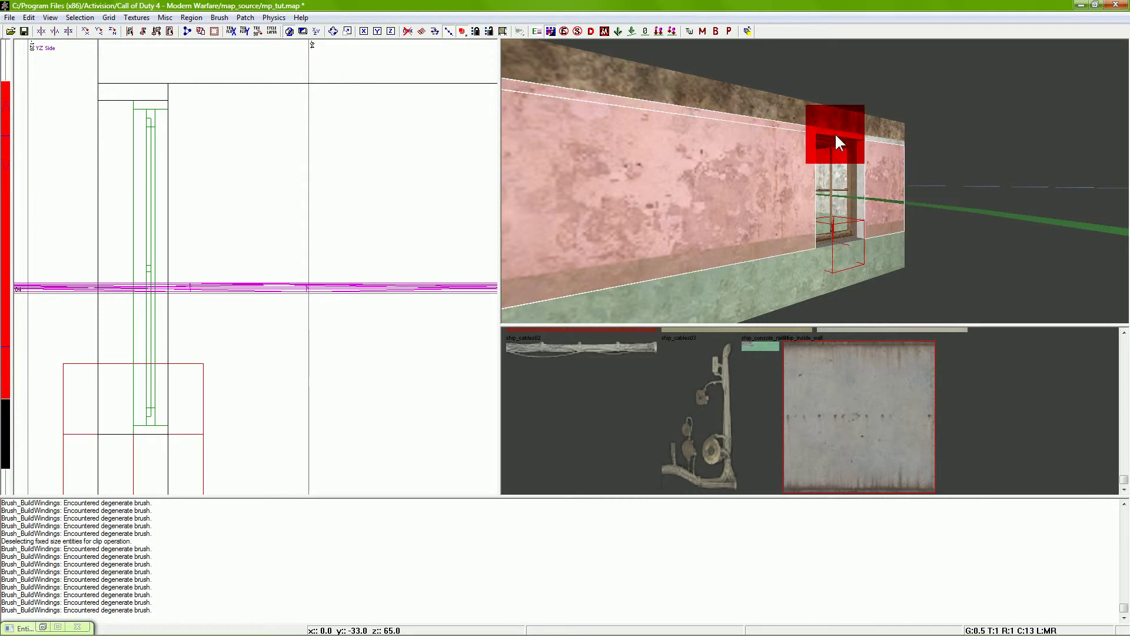
pyautogui.keyDown('ctrl'); pyautogui.keyDown('shift'); pyautogui.click(876, 131); pyautogui.keyUp('shift'); pyautogui.keyUp('ctrl')
pyautogui.keyDown('ctrl'); pyautogui.keyDown('shift'); pyautogui.click(871, 252); pyautogui.keyUp('shift'); pyautogui.keyUp('ctrl')
pyautogui.keyDown('ctrl'); pyautogui.keyDown('shift'); pyautogui.click(794, 268); pyautogui.keyUp('shift'); pyautogui.keyUp('ctrl')
# Add the remaining outer faces of the building's other walls and upper edges to the face selection
pyautogui.moveTo(793, 268)
pyautogui.mouseDown(button='right')
pyautogui.moveTo(684, 271)
pyautogui.moveTo(668, 295)
pyautogui.moveTo(683, 268)
pyautogui.moveTo(696, 282)
pyautogui.mouseUp(button='right')
pyautogui.keyDown('ctrl'); pyautogui.keyDown('shift'); pyautogui.click(732, 234); pyautogui.keyUp('shift'); pyautogui.keyUp('ctrl')
pyautogui.keyDown('ctrl'); pyautogui.keyDown('shift'); pyautogui.click(740, 125); pyautogui.keyUp('shift'); pyautogui.keyUp('ctrl')
pyautogui.moveTo(606, 199)
pyautogui.mouseDown(button='right')
pyautogui.moveTo(588, 192)
pyautogui.moveTo(619, 196)
pyautogui.moveTo(605, 206)
pyautogui.moveTo(815, 236)
pyautogui.mouseUp(button='right')
pyautogui.keyDown('ctrl'); pyautogui.keyDown('shift'); pyautogui.click(814, 231); pyautogui.keyUp('shift'); pyautogui.keyUp('ctrl')
pyautogui.keyDown('ctrl'); pyautogui.keyDown('shift'); pyautogui.click(807, 122); pyautogui.keyUp('shift'); pyautogui.keyUp('ctrl')
pyautogui.moveTo(714, 234); pyautogui.dragTo(697, 252, button='right')
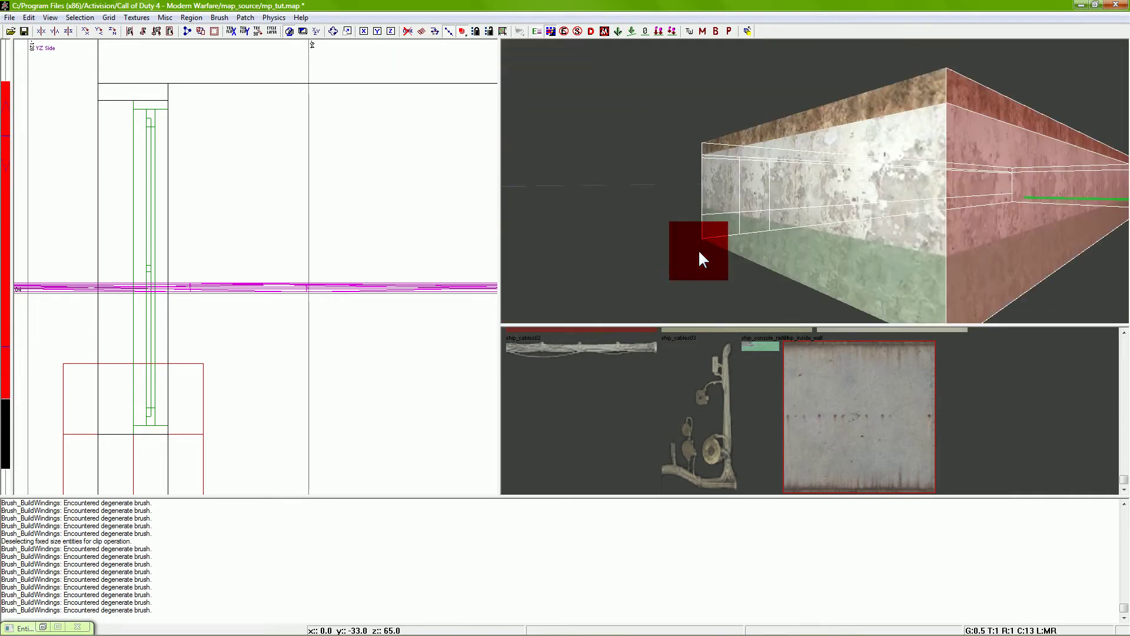
pyautogui.keyDown('ctrl'); pyautogui.keyDown('shift'); pyautogui.click(821, 118); pyautogui.keyUp('shift'); pyautogui.keyUp('ctrl')
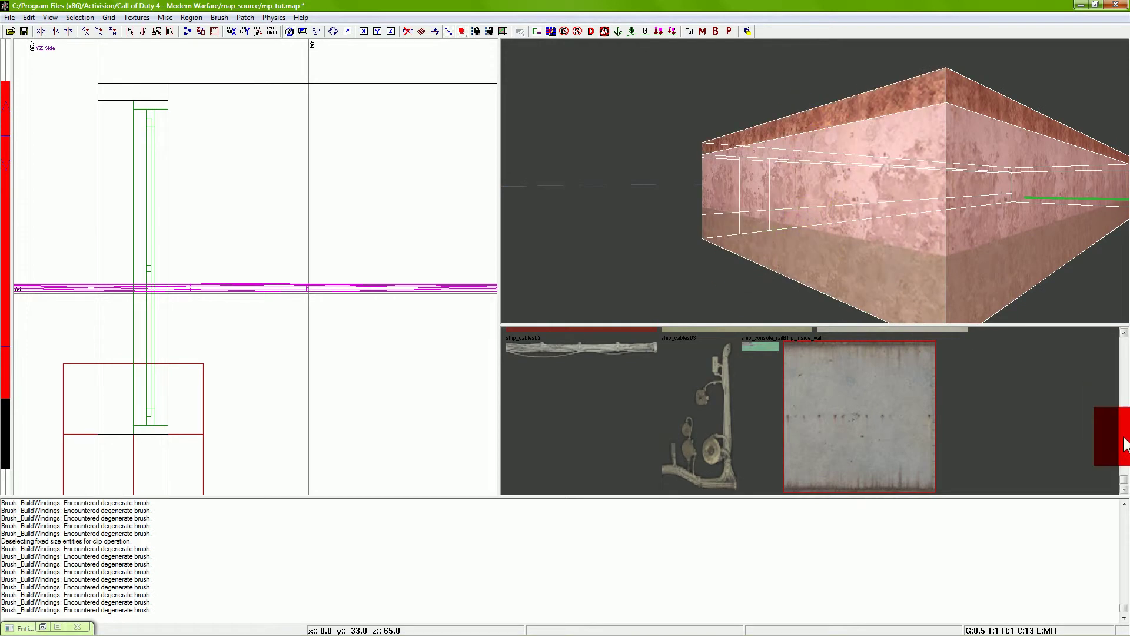
# Filter the textures by exterior wall usage and apply the me_brick_02 texture to the selected outer faces
pyautogui.click(137, 18)
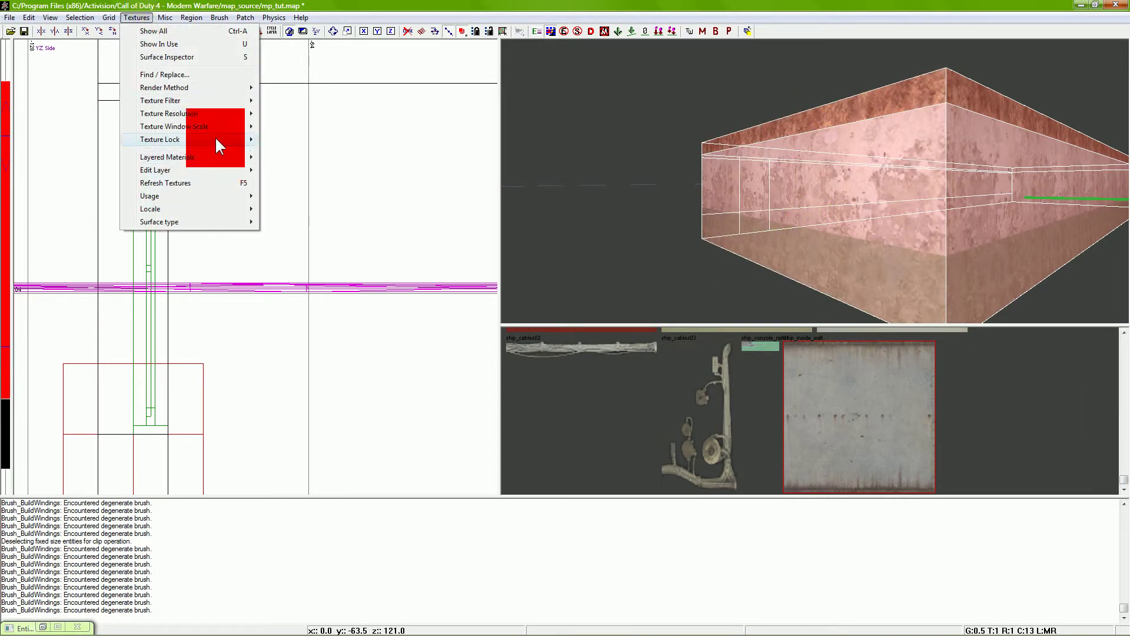
pyautogui.moveTo(247, 195)
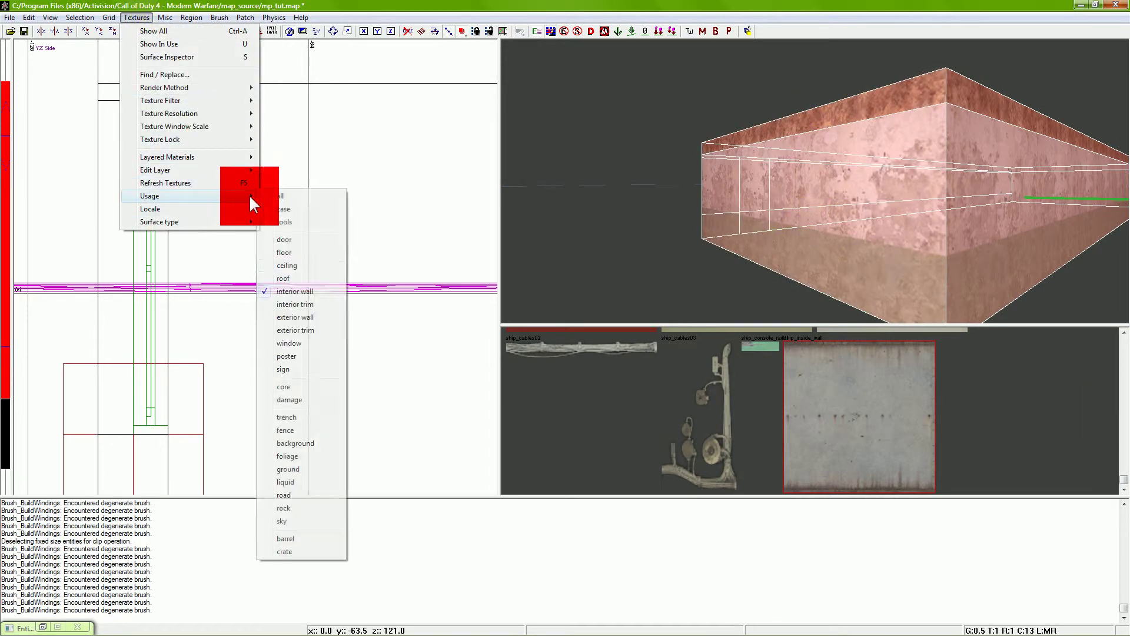
pyautogui.click(317, 319)
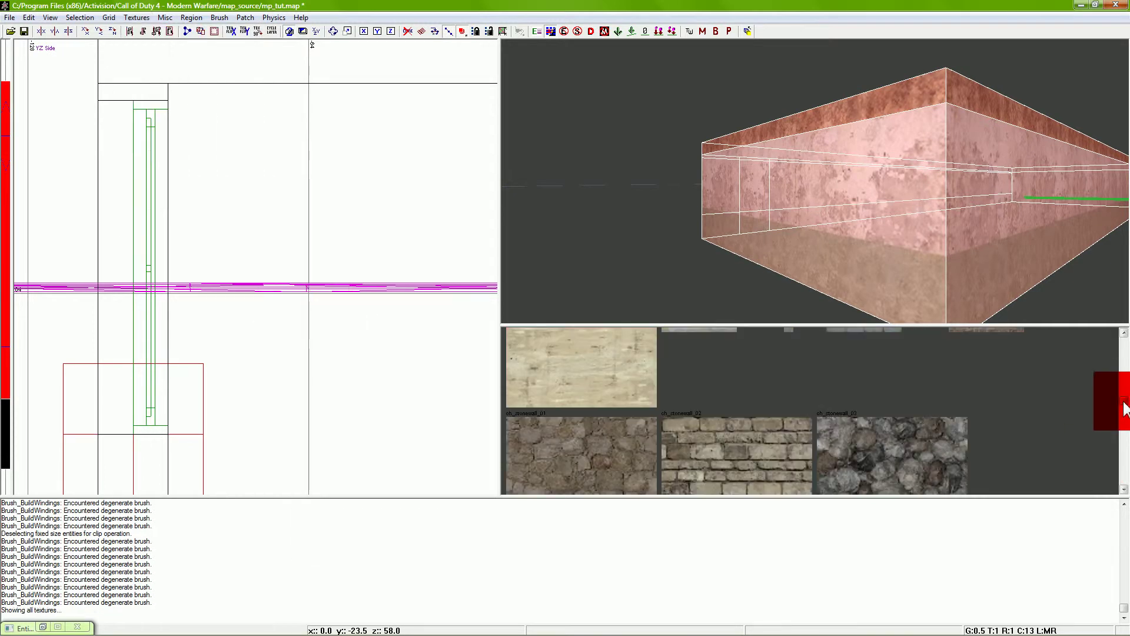
pyautogui.moveTo(1123, 401); pyautogui.dragTo(1124, 409)
pyautogui.click(595, 406)
pyautogui.moveTo(735, 240)
pyautogui.mouseDown(button='right')
pyautogui.moveTo(714, 217)
pyautogui.moveTo(743, 252)
pyautogui.moveTo(1125, 414)
pyautogui.mouseUp(button='right')
pyautogui.moveTo(1125, 414); pyautogui.dragTo(1126, 433)
pyautogui.click(934, 382)
pyautogui.moveTo(764, 302)
pyautogui.mouseDown(button='right')
pyautogui.moveTo(773, 296)
pyautogui.moveTo(760, 122)
pyautogui.mouseUp(button='right')
pyautogui.press('Escape')
# Apply the me_brickwall_01 texture to the whole roof brush
pyautogui.keyDown('shift'); pyautogui.click(770, 93); pyautogui.keyUp('shift')
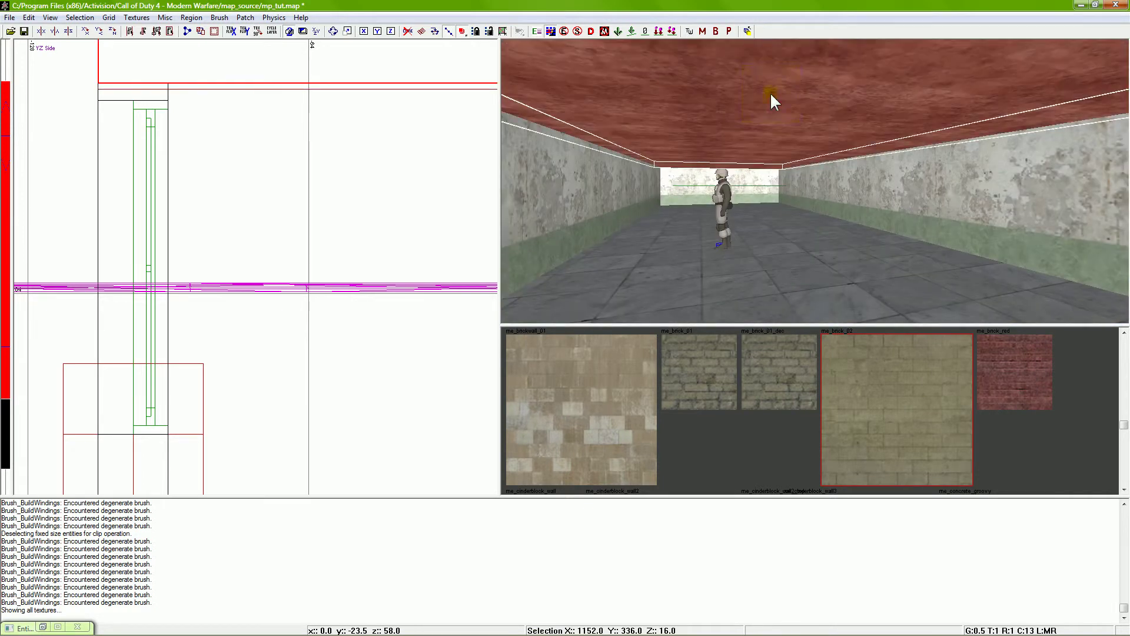
pyautogui.click(615, 405)
pyautogui.press('Escape')
pyautogui.moveTo(730, 285); pyautogui.dragTo(915, 182, button='right')
pyautogui.moveTo(915, 187); pyautogui.dragTo(807, 209)
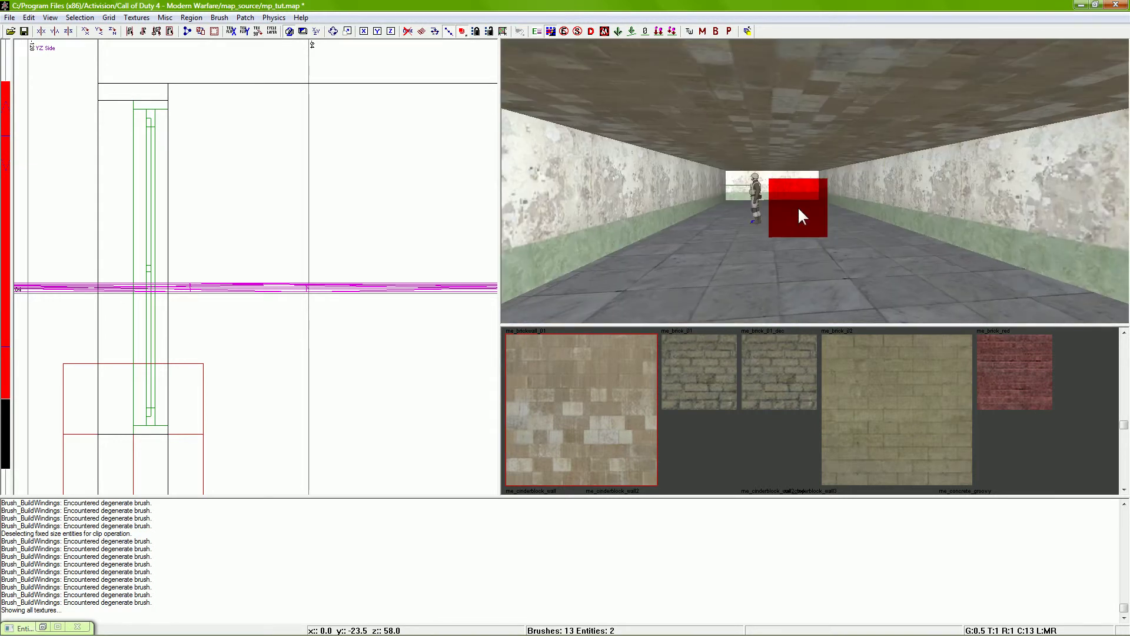
pyautogui.keyDown('ctrl'); pyautogui.keyDown('shift'); pyautogui.click(756, 207); pyautogui.keyUp('shift'); pyautogui.keyUp('ctrl')
pyautogui.keyDown('ctrl'); pyautogui.keyDown('shift'); pyautogui.click(780, 214); pyautogui.keyUp('shift'); pyautogui.keyUp('ctrl')
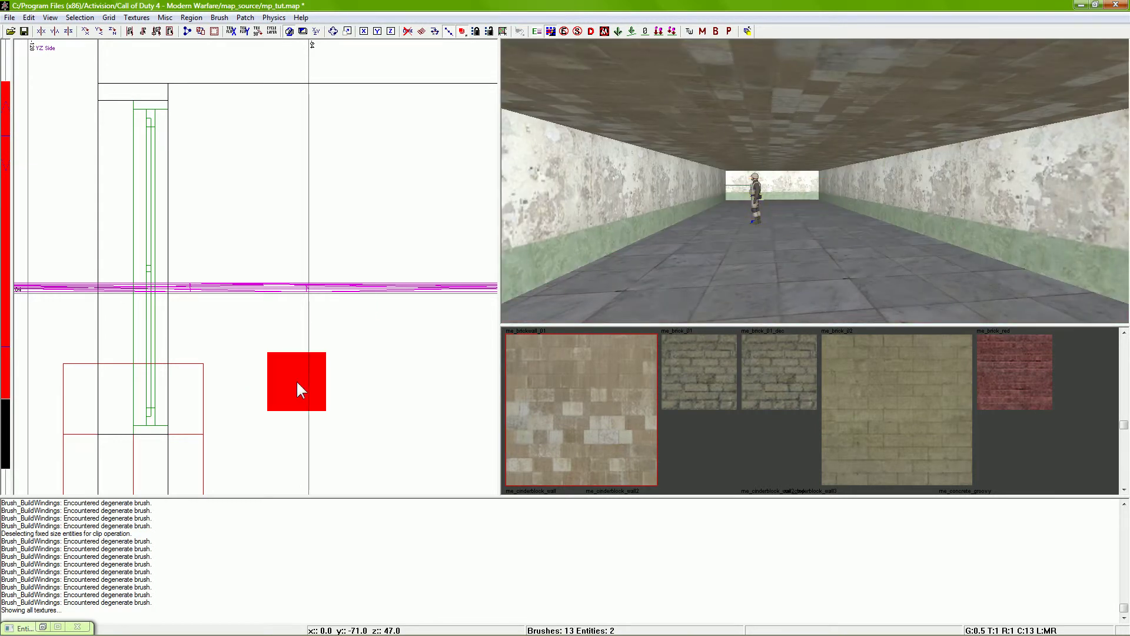
# Add a misc prefab entity inside the building in the top view
pyautogui.scroll(-6, 329, 366)
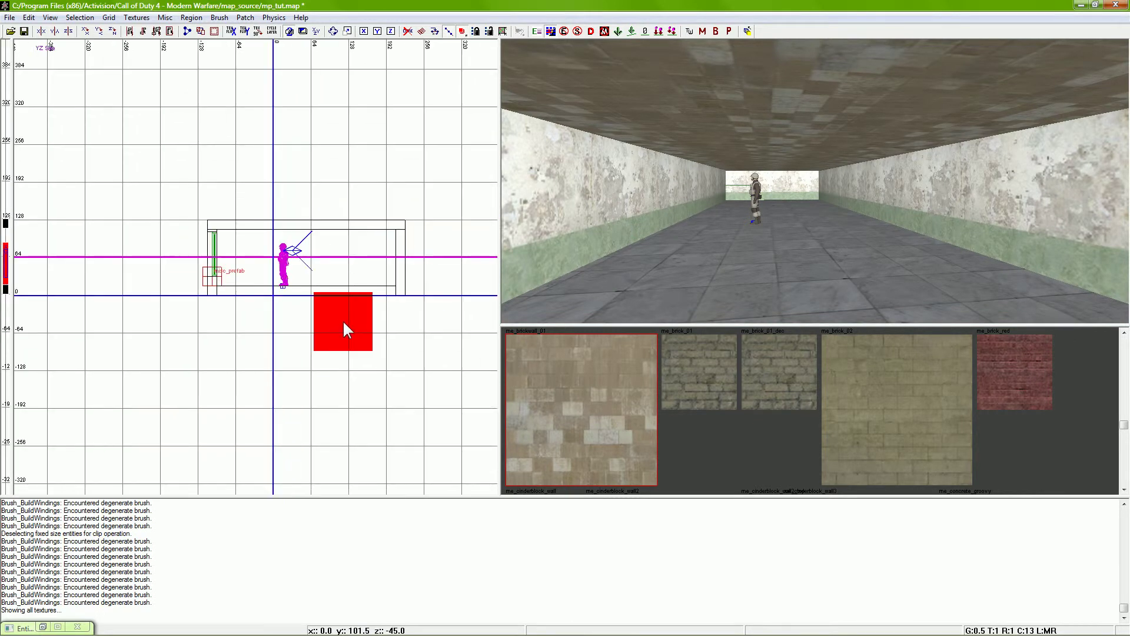
pyautogui.hotkey('ctrl', 'Tab')
pyautogui.moveTo(303, 310); pyautogui.dragTo(237, 325, button='right')
pyautogui.rightClick(361, 237)
pyautogui.click(438, 468)
pyautogui.click(534, 465)
pyautogui.click(321, 271)
# Load the prefab bog/doors/door_frame_wood_01.map into the new entity
pyautogui.moveTo(566, 212); pyautogui.dragTo(424, 177)
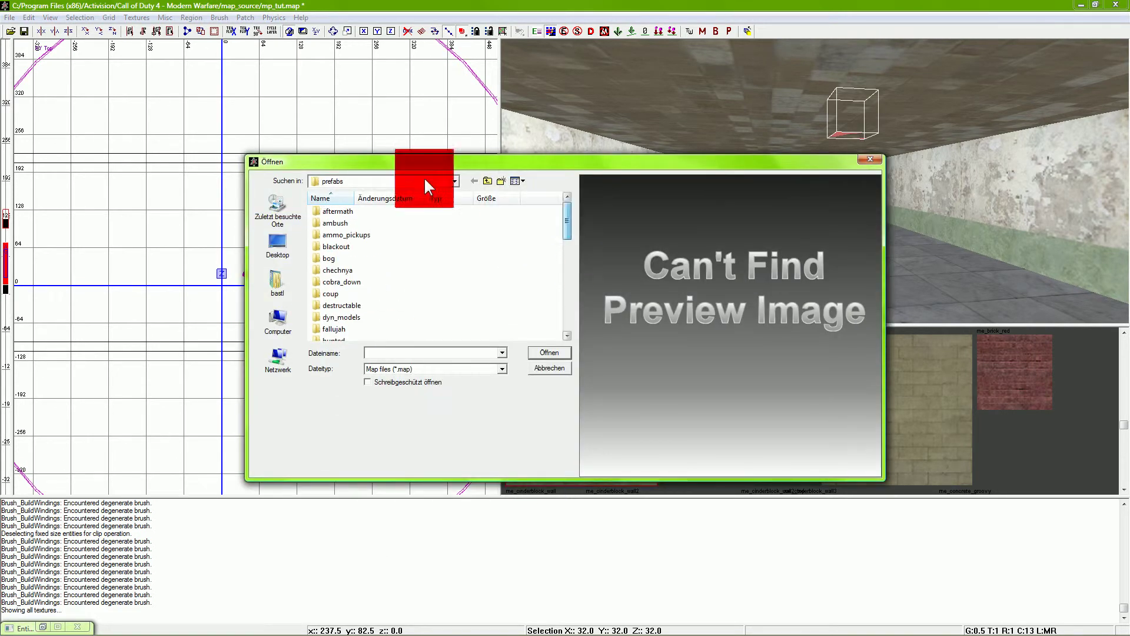
pyautogui.click(328, 258)
pyautogui.doubleClick(330, 259)
pyautogui.doubleClick(351, 213)
pyautogui.click(365, 212)
pyautogui.click(550, 352)
# Lower the door frame toward the floor and reposition it inside the room
pyautogui.moveTo(845, 126); pyautogui.dragTo(852, 183)
pyautogui.moveTo(371, 232)
pyautogui.mouseDown()
pyautogui.moveTo(319, 230)
pyautogui.moveTo(382, 250)
pyautogui.mouseUp()
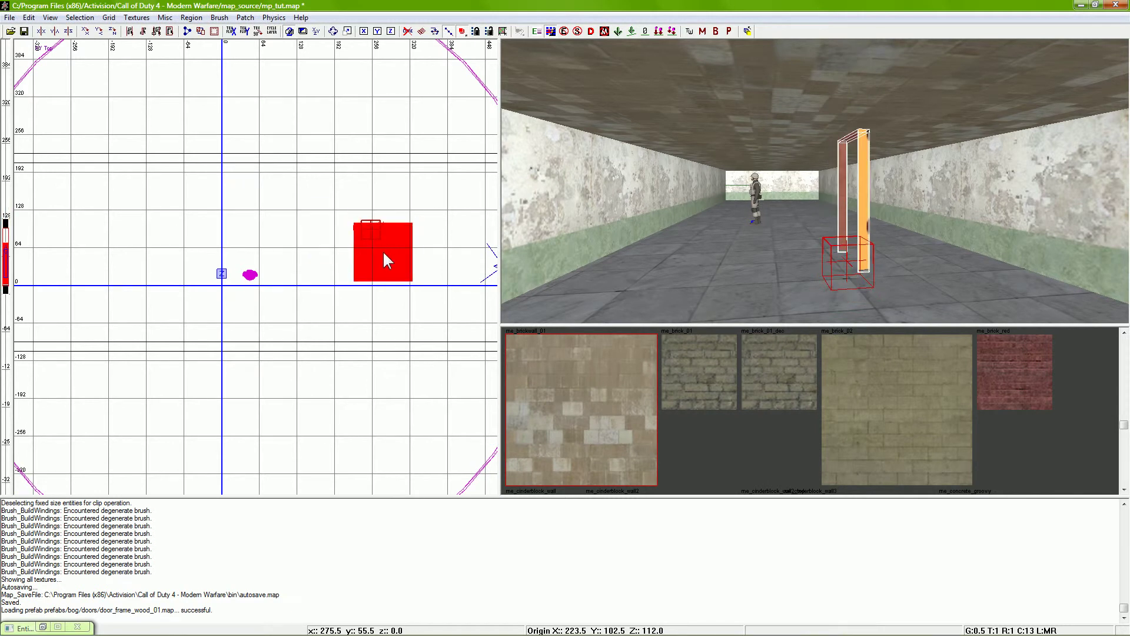
pyautogui.hotkey('ctrl', 'Tab')
pyautogui.moveTo(289, 288); pyautogui.dragTo(257, 289)
pyautogui.moveTo(687, 260); pyautogui.dragTo(695, 161, button='right')
# Select the roof brush and thicken it to about 31 units in the front view
pyautogui.press('Escape')
pyautogui.keyDown('shift'); pyautogui.click(706, 129); pyautogui.keyUp('shift')
pyautogui.moveTo(371, 233)
pyautogui.mouseDown()
pyautogui.moveTo(371, 221)
pyautogui.moveTo(366, 238)
pyautogui.mouseUp()
pyautogui.press('Escape')
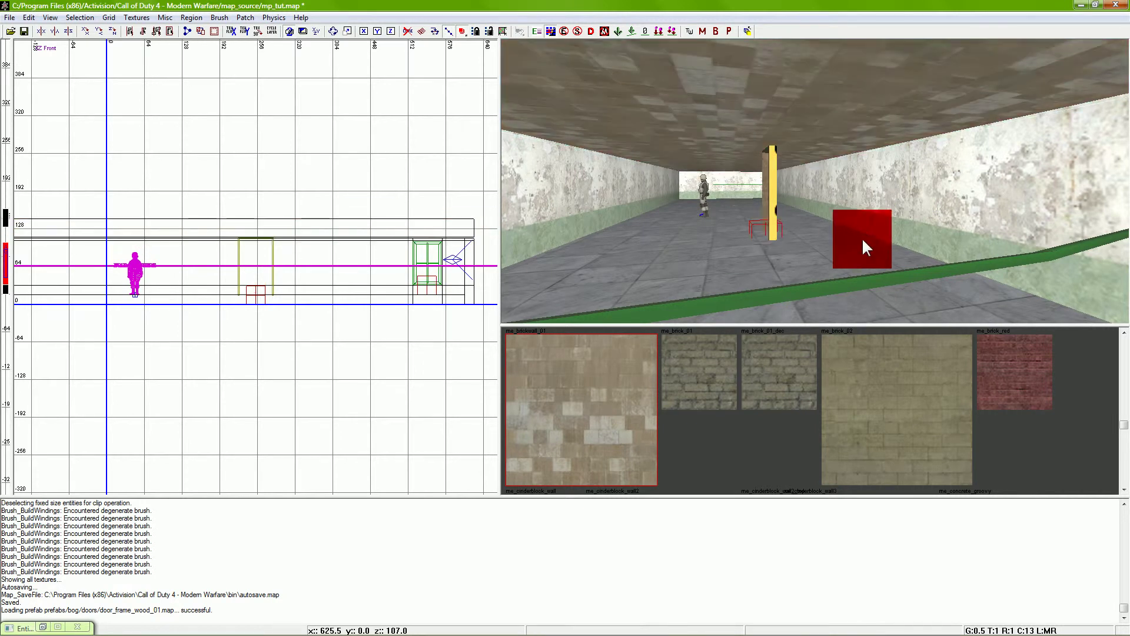
# Lower the roof brush about 3 units in the side view until it closes the gap above the outer wall
pyautogui.moveTo(862, 239); pyautogui.dragTo(856, 241, button='right')
pyautogui.moveTo(786, 263); pyautogui.dragTo(695, 243, button='right')
pyautogui.hotkey('ctrl', 'Tab')
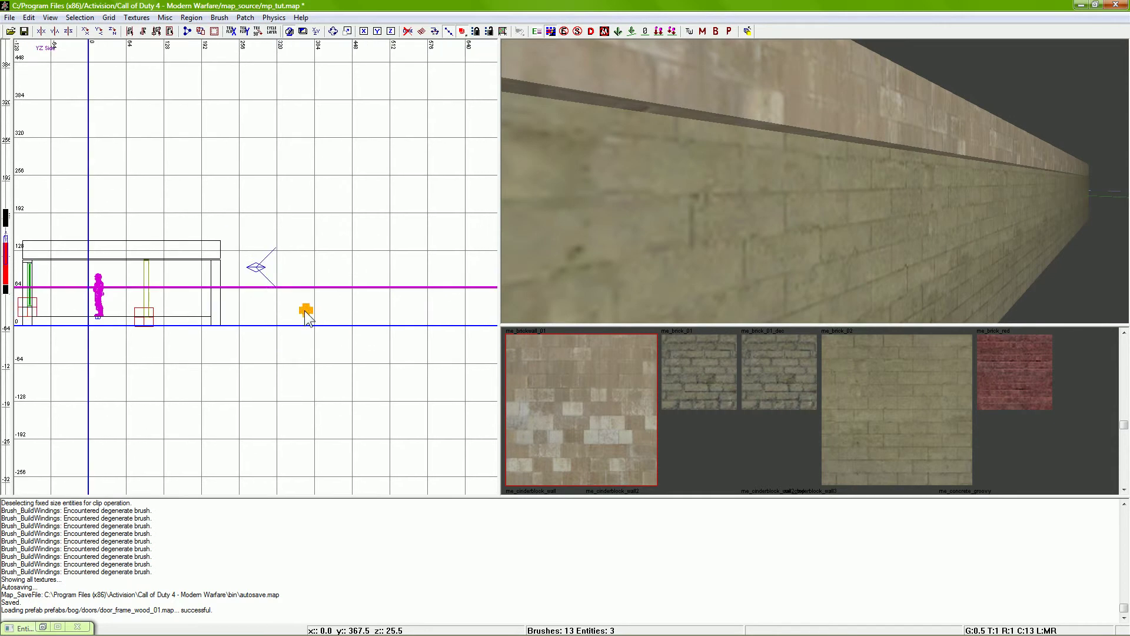
pyautogui.moveTo(238, 310); pyautogui.dragTo(267, 320, button='right')
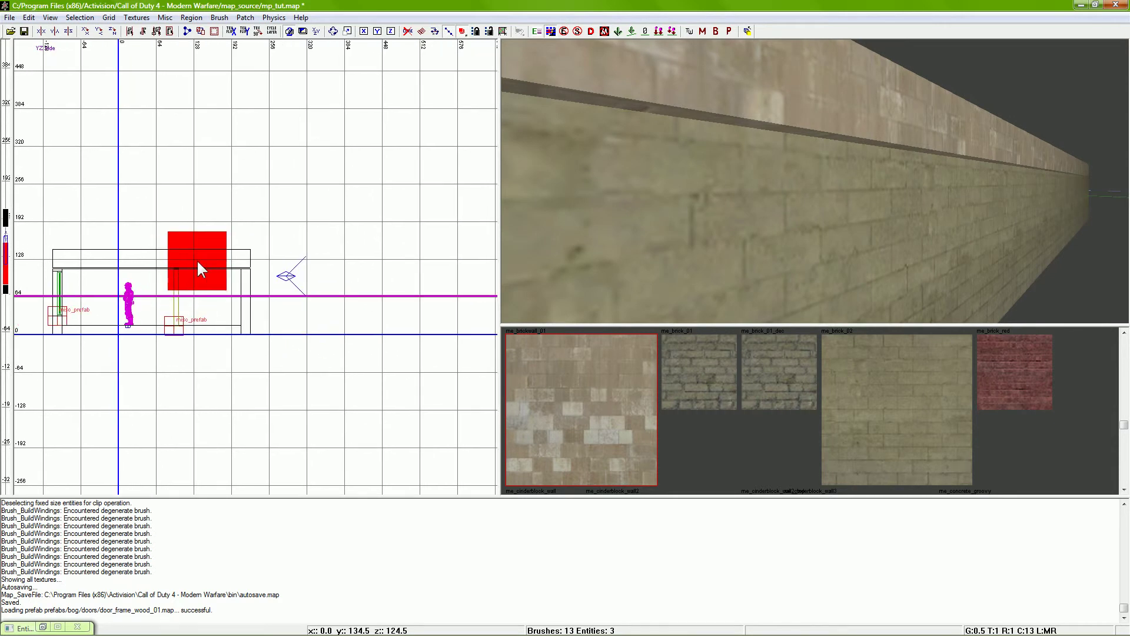
pyautogui.keyDown('shift'); pyautogui.click(198, 261); pyautogui.keyUp('shift')
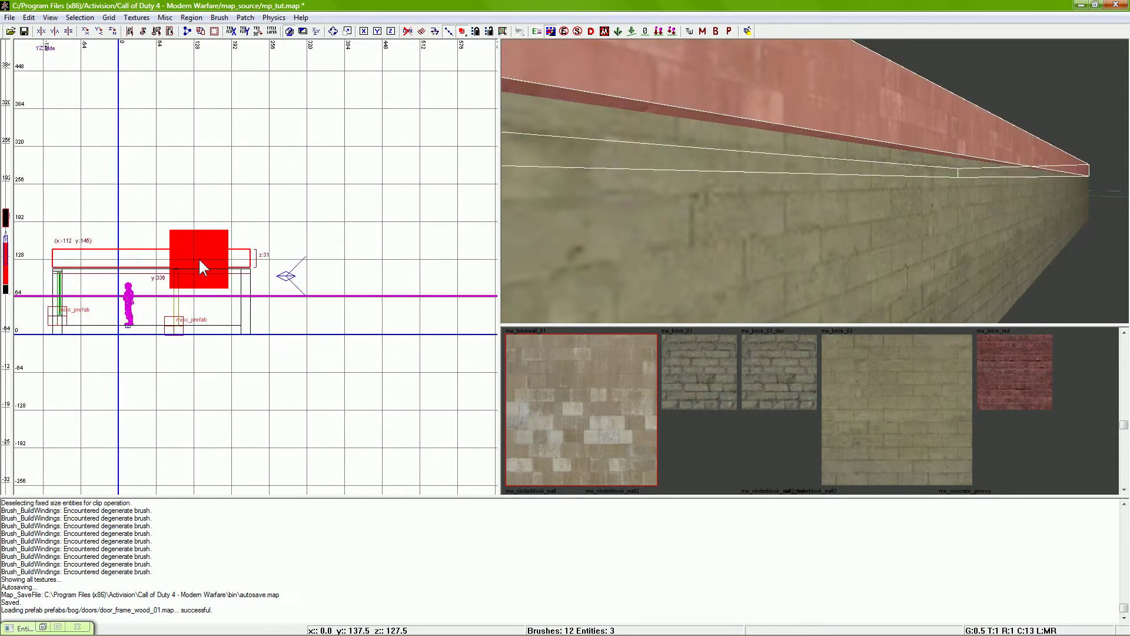
pyautogui.moveTo(199, 257); pyautogui.dragTo(199, 257)
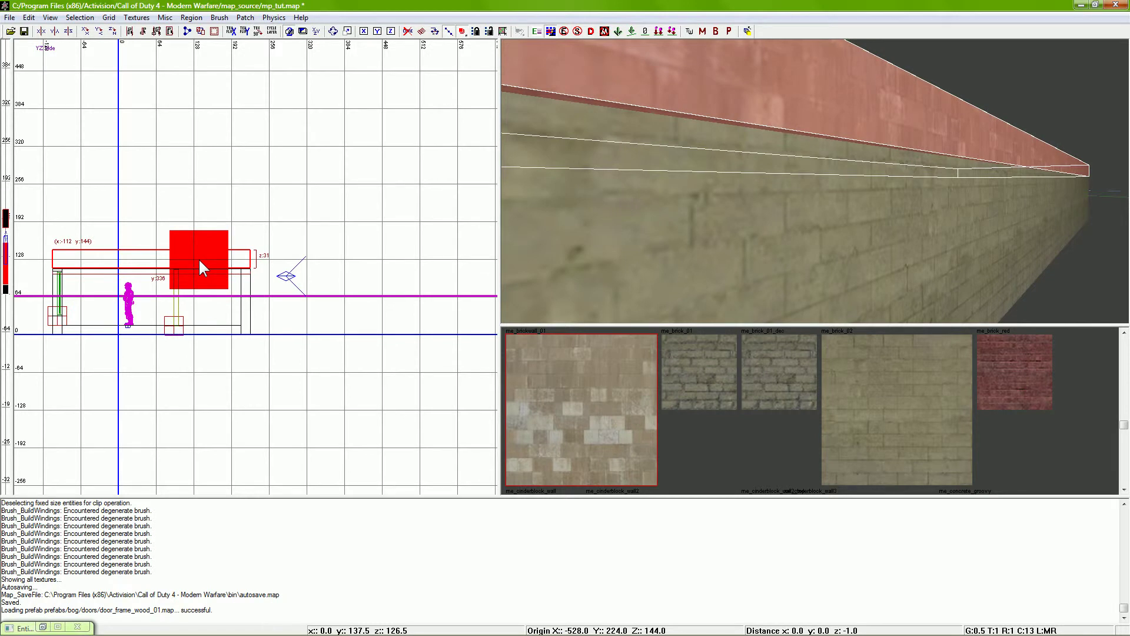
pyautogui.moveTo(738, 85); pyautogui.dragTo(739, 88)
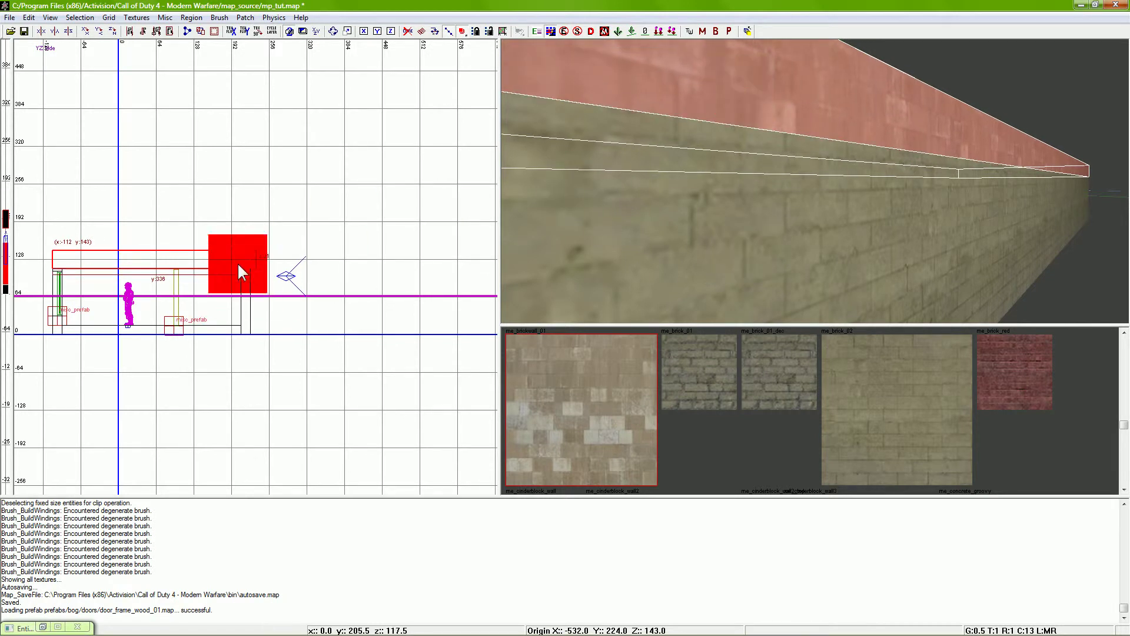
pyautogui.press('Escape')
# Move the door frame about 187 units along negative Y so it stands against the window wall
pyautogui.moveTo(588, 230); pyautogui.dragTo(804, 239, button='right')
pyautogui.keyDown('shift'); pyautogui.click(1021, 272); pyautogui.keyUp('shift')
pyautogui.moveTo(1021, 272); pyautogui.dragTo(158, 285)
pyautogui.hotkey('ctrl', 'Tab')
pyautogui.moveTo(259, 264)
pyautogui.mouseDown()
pyautogui.moveTo(271, 367)
pyautogui.moveTo(259, 373)
pyautogui.mouseUp()
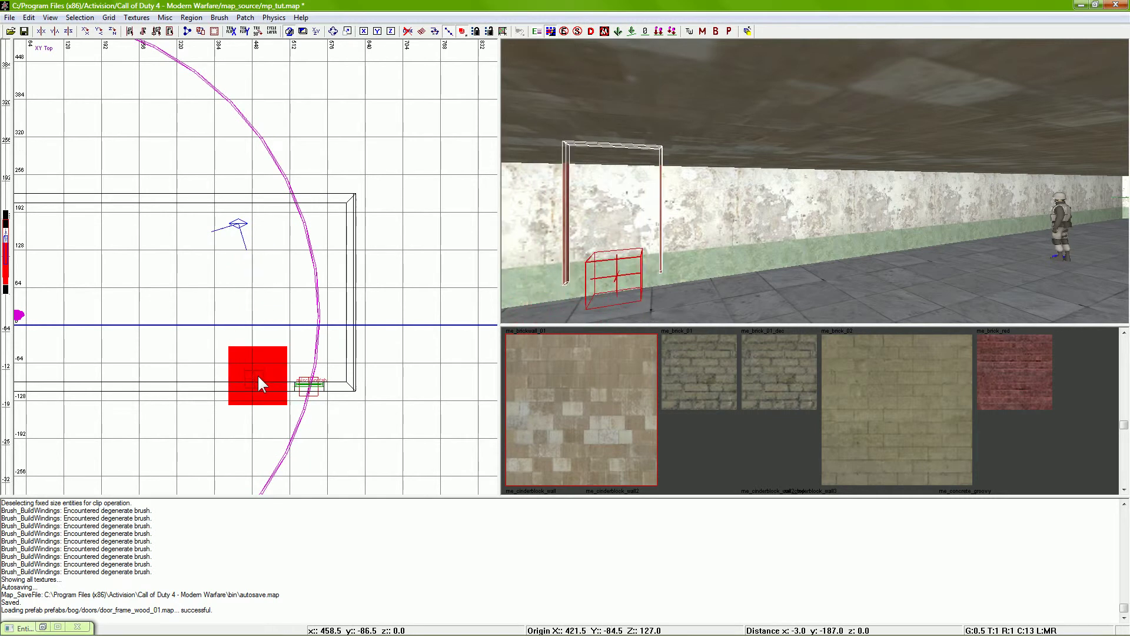
# Shift the door frame slightly along X and lower it until its posts sink into the floor
pyautogui.moveTo(612, 277); pyautogui.dragTo(612, 286)
pyautogui.hotkey('ctrl', 'Tab')
pyautogui.scroll(5, 259, 302)
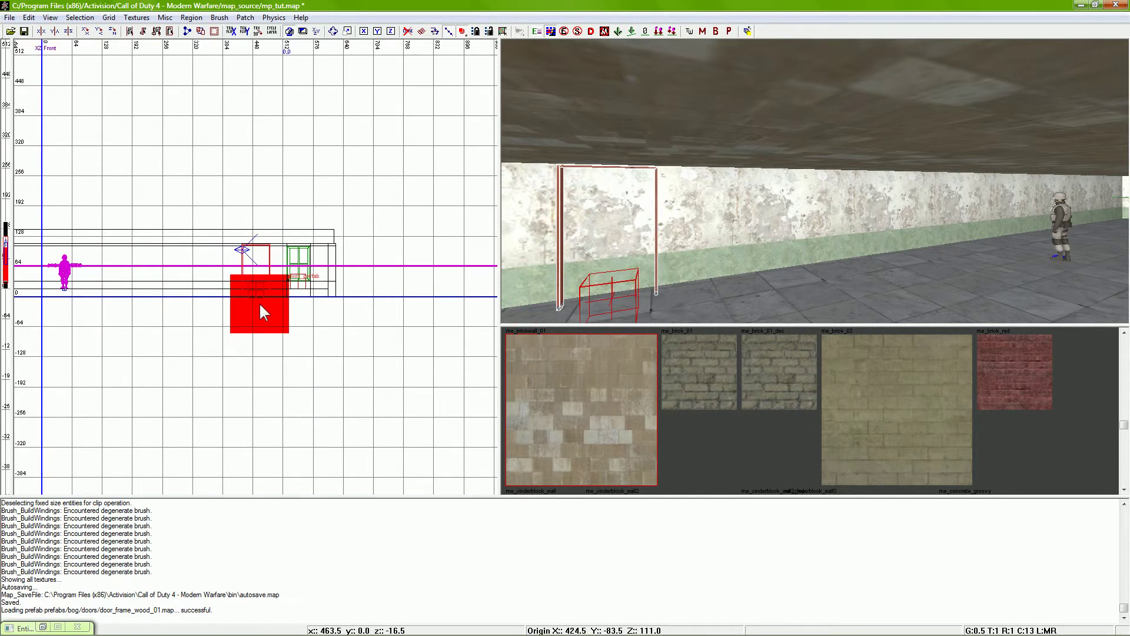
pyautogui.moveTo(259, 376); pyautogui.dragTo(245, 369)
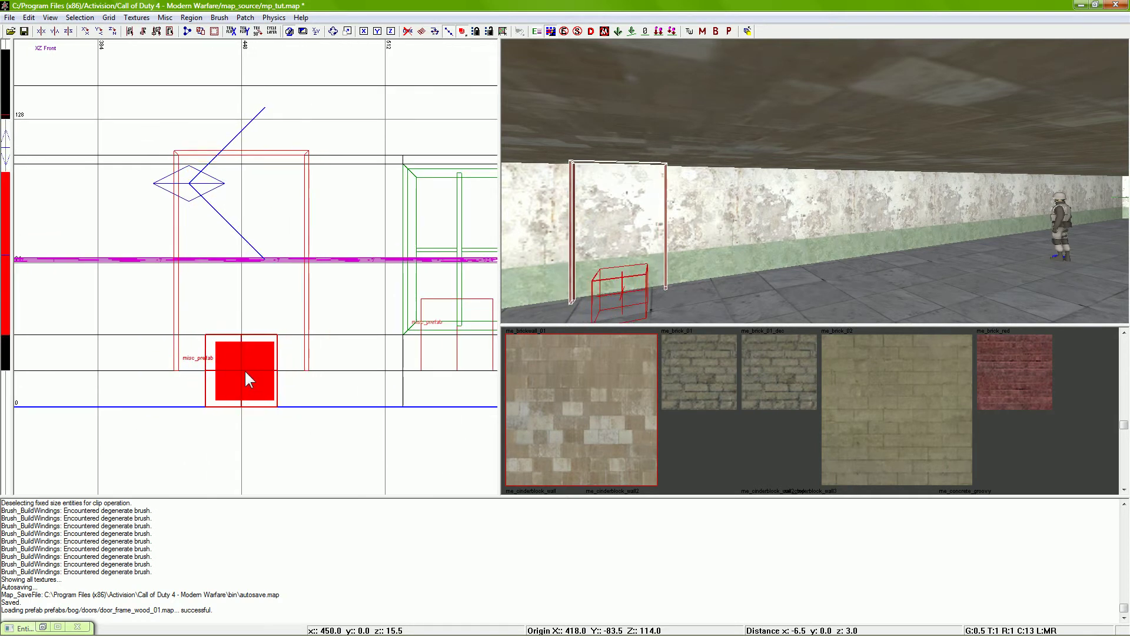
pyautogui.moveTo(773, 225); pyautogui.dragTo(773, 225, button='right')
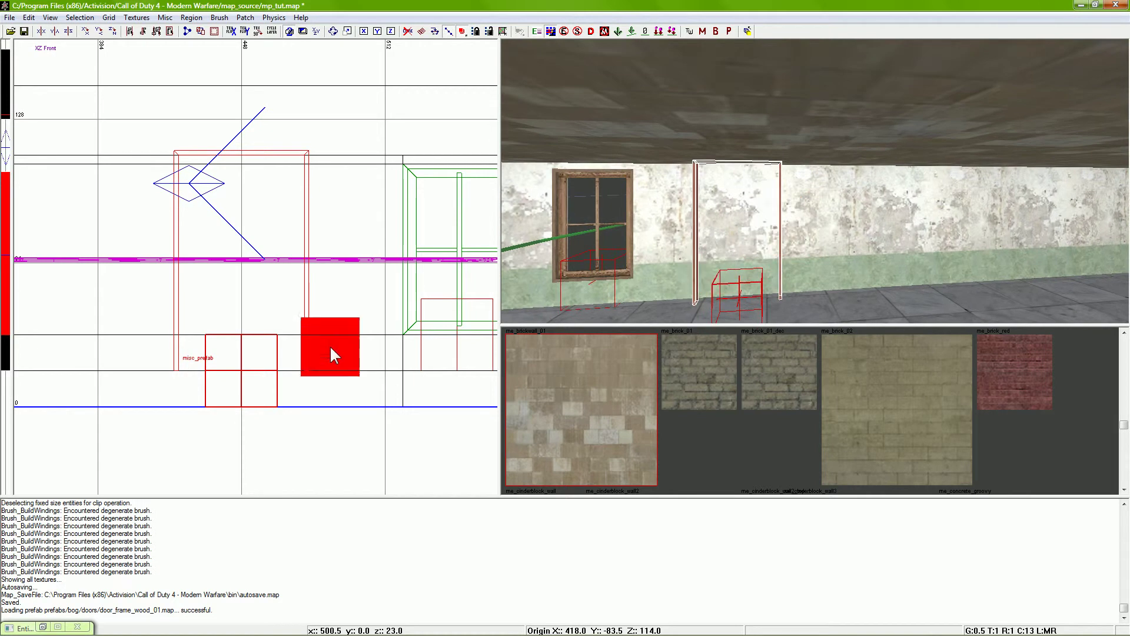
pyautogui.moveTo(240, 365); pyautogui.dragTo(243, 387)
pyautogui.press('Escape')
# Move the soldier model in front of the door frame to compare its height with the doorway
pyautogui.moveTo(892, 284); pyautogui.dragTo(1006, 245, button='right')
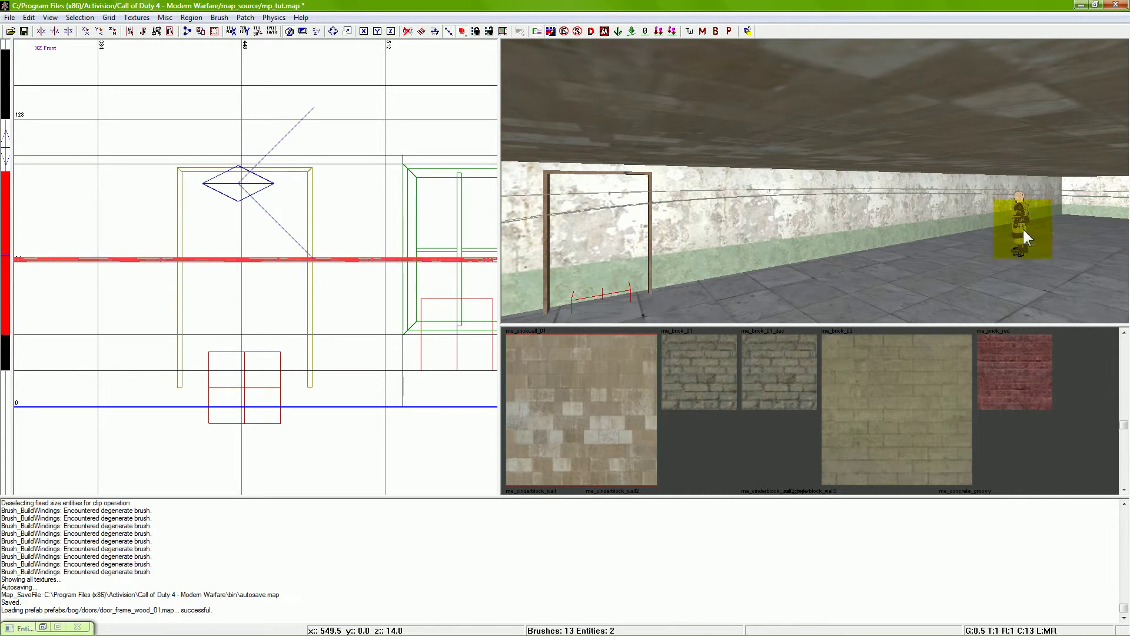
pyautogui.moveTo(1022, 227); pyautogui.dragTo(669, 245)
pyautogui.moveTo(383, 293); pyautogui.dragTo(240, 287)
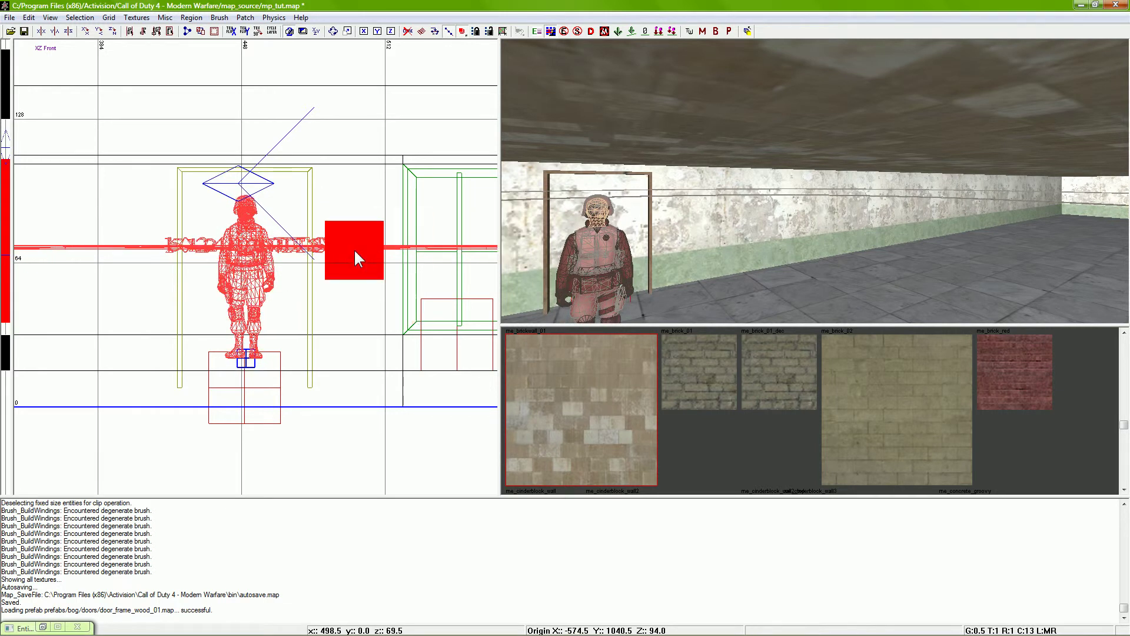
pyautogui.hotkey('ctrl', 'Tab')
pyautogui.moveTo(465, 277)
pyautogui.mouseDown()
pyautogui.moveTo(235, 281)
pyautogui.moveTo(238, 264)
pyautogui.moveTo(243, 284)
pyautogui.moveTo(497, 277)
pyautogui.moveTo(232, 259)
pyautogui.moveTo(128, 297)
pyautogui.moveTo(143, 298)
pyautogui.mouseUp()
pyautogui.moveTo(143, 299); pyautogui.dragTo(95, 289, button='right')
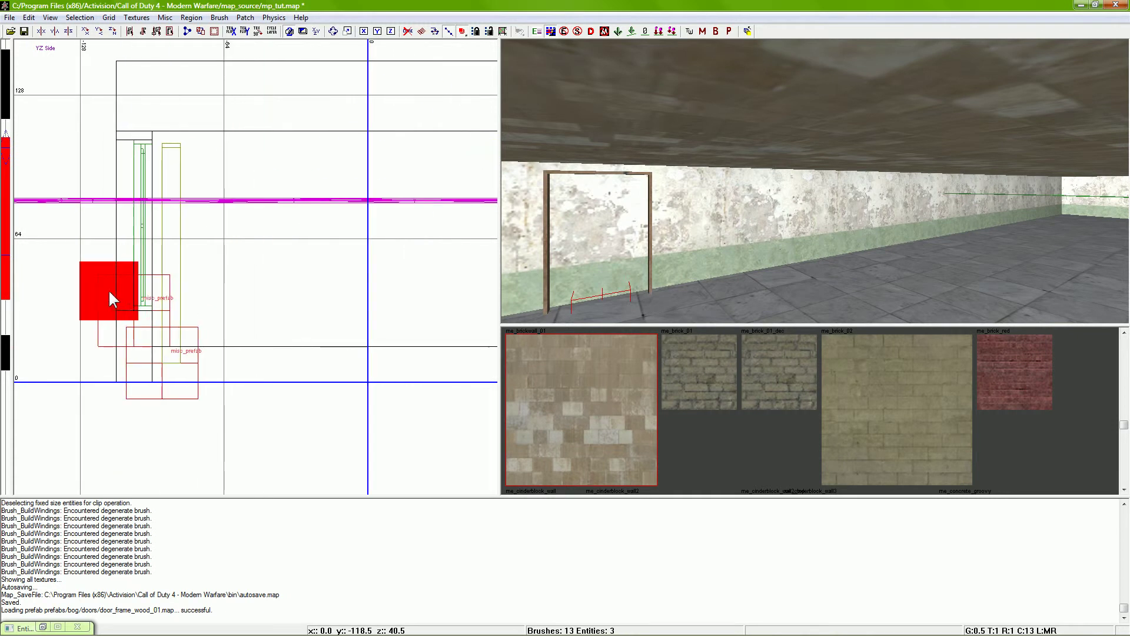
# Move the soldier model away from the door frame along X, past the window
pyautogui.hotkey('ctrl', 'Tab')
pyautogui.hotkey('ctrl', 'Tab')
pyautogui.moveTo(354, 408); pyautogui.dragTo(356, 397, button='right')
pyautogui.moveTo(683, 243); pyautogui.dragTo(726, 242, button='right')
pyautogui.keyDown('shift'); pyautogui.click(766, 237); pyautogui.keyUp('shift')
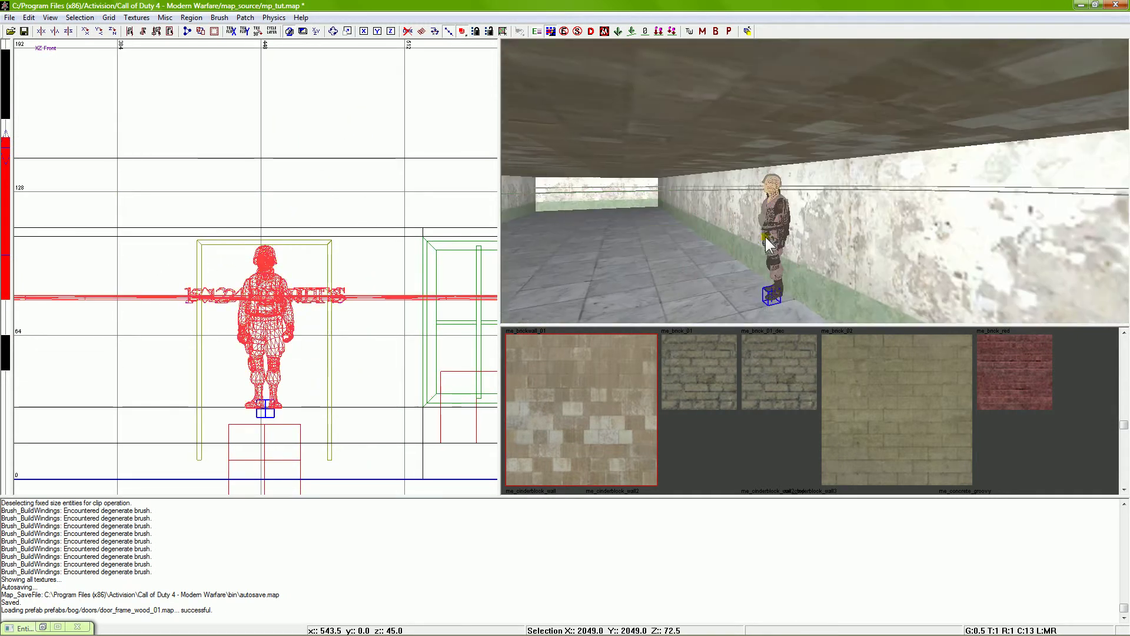
pyautogui.moveTo(253, 346); pyautogui.dragTo(457, 348)
pyautogui.press('Escape')
# Select the wall brushes behind the door frame together with the frame prefab
pyautogui.moveTo(741, 247)
pyautogui.mouseDown(button='right')
pyautogui.moveTo(723, 260)
pyautogui.moveTo(751, 243)
pyautogui.mouseUp(button='right')
pyautogui.keyDown('shift'); pyautogui.click(768, 238); pyautogui.keyUp('shift')
pyautogui.keyDown('shift'); pyautogui.click(798, 166); pyautogui.keyUp('shift')
pyautogui.keyDown('shift'); pyautogui.click(761, 308); pyautogui.keyUp('shift')
pyautogui.rightClick(955, 274)
pyautogui.keyDown('shift'); pyautogui.click(788, 260); pyautogui.keyUp('shift')
pyautogui.moveTo(787, 261); pyautogui.dragTo(789, 270, button='right')
pyautogui.moveTo(930, 246); pyautogui.dragTo(930, 244, button='right')
pyautogui.press('x')
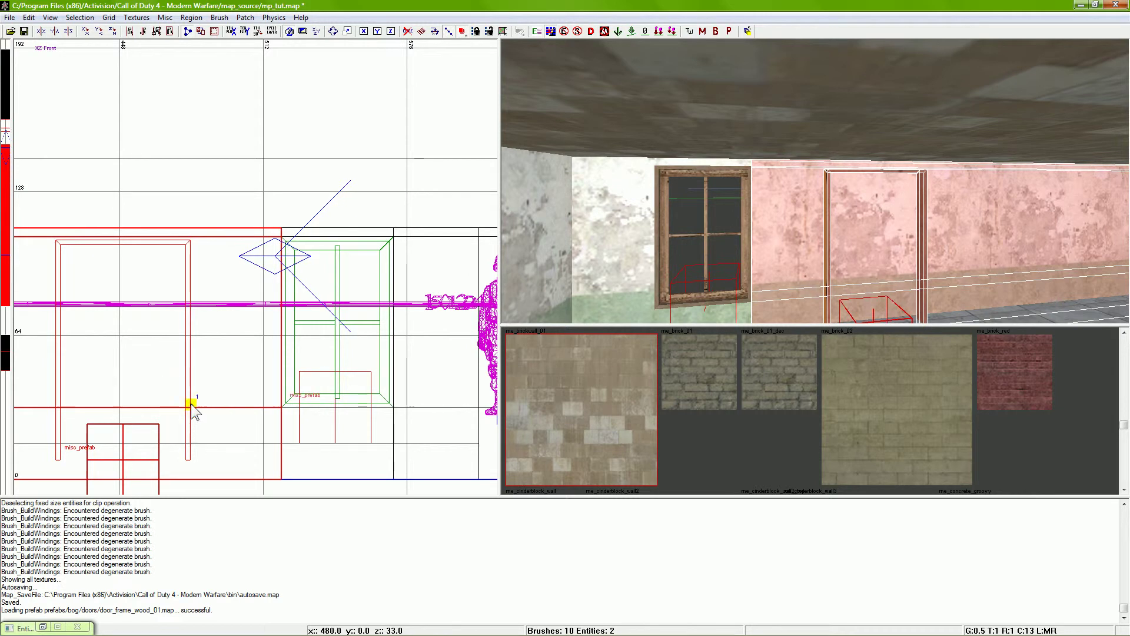
pyautogui.click(191, 405)
pyautogui.click(190, 312)
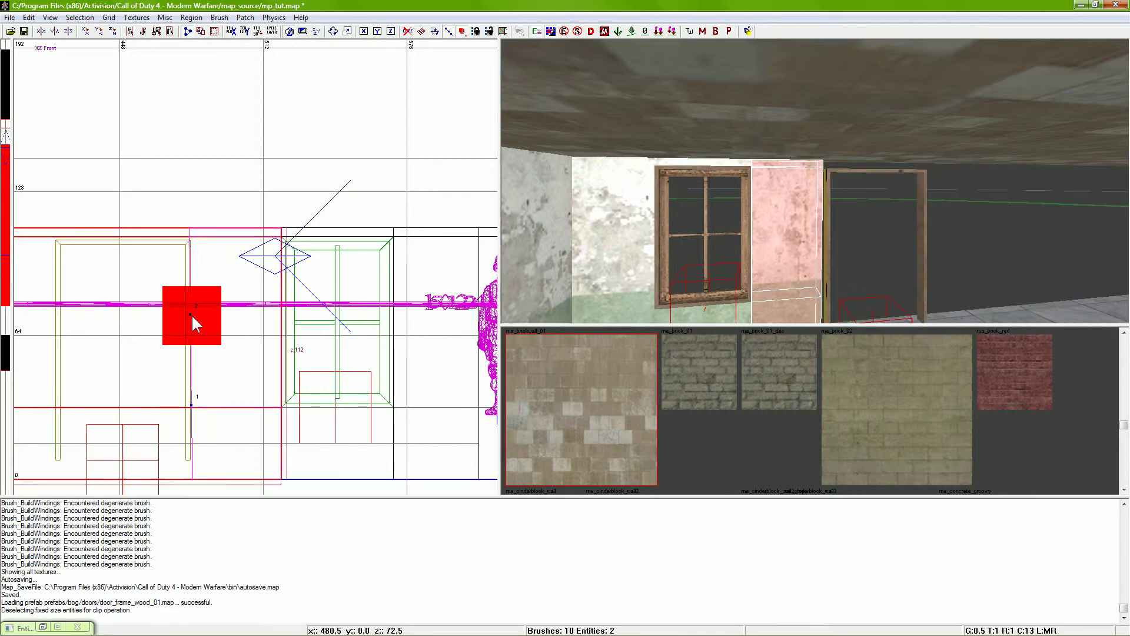
pyautogui.press('x')
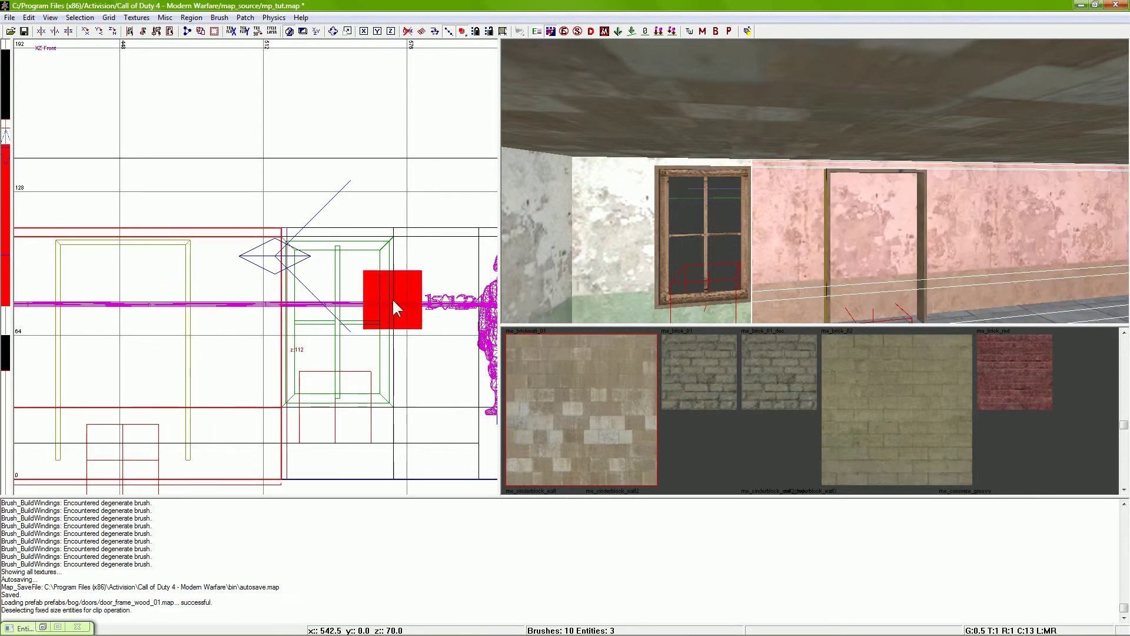
# Split the selected wall brushes vertically along the door frame's outer edge nearest the window
pyautogui.keyDown('shift'); pyautogui.click(825, 264); pyautogui.keyUp('shift')
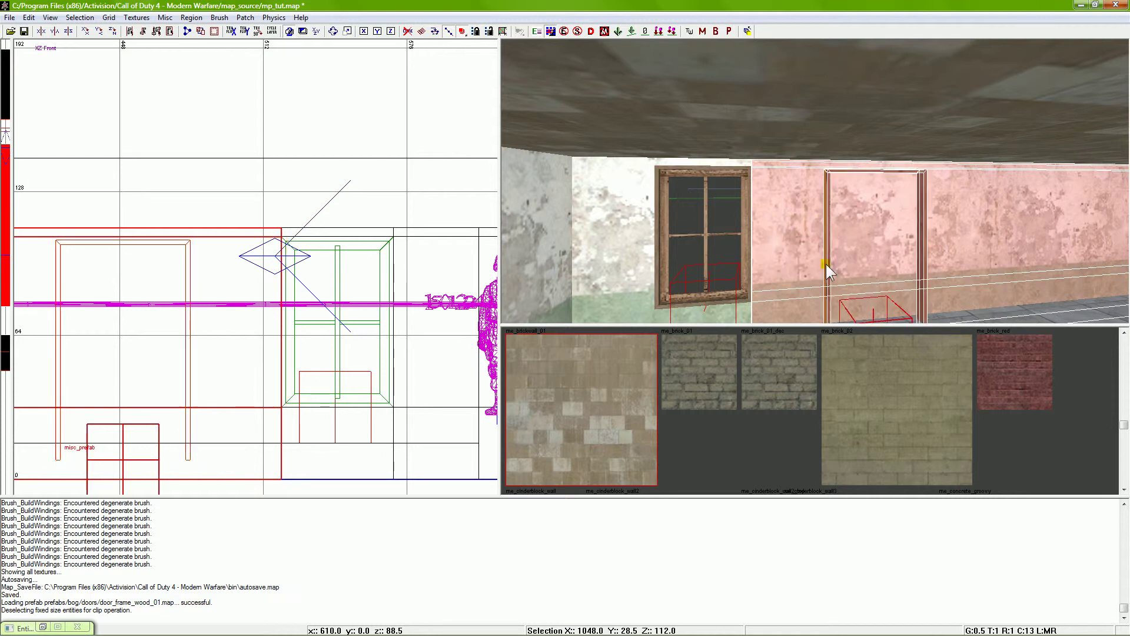
pyautogui.press('x')
pyautogui.click(189, 398)
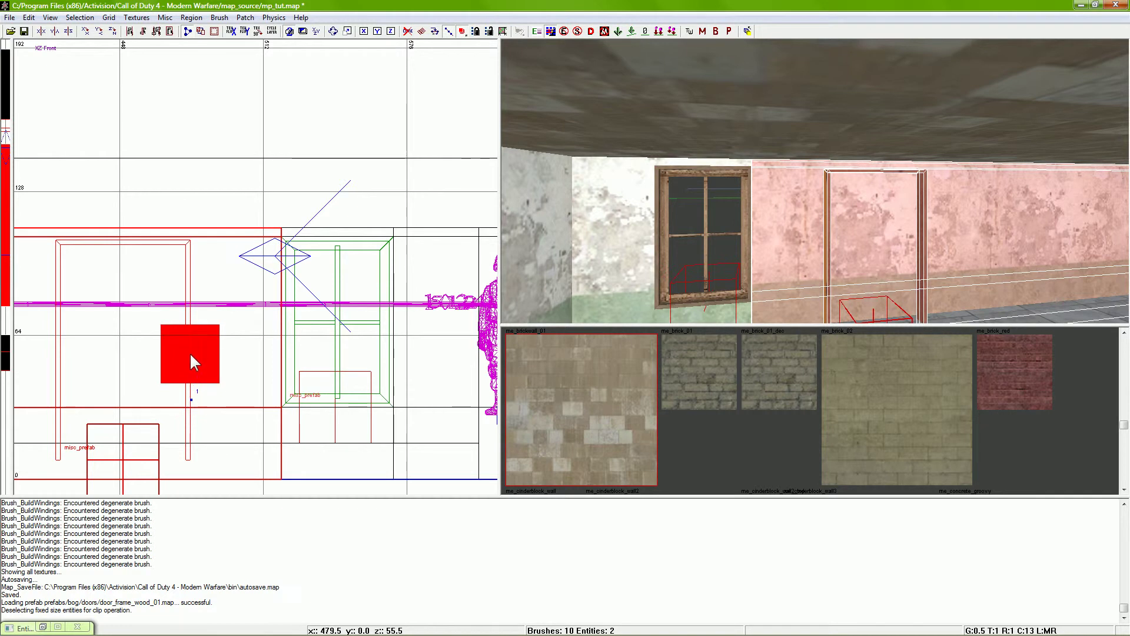
pyautogui.click(190, 349)
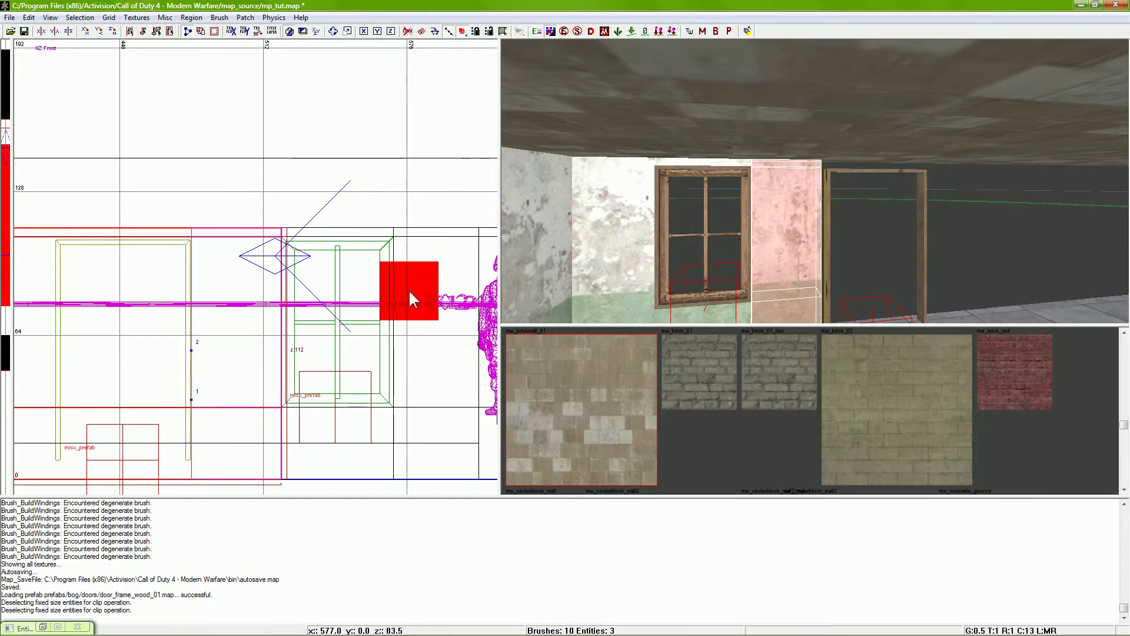
pyautogui.hotkey('shift', 'Return')
pyautogui.keyDown('shift'); pyautogui.click(832, 223); pyautogui.keyUp('shift')
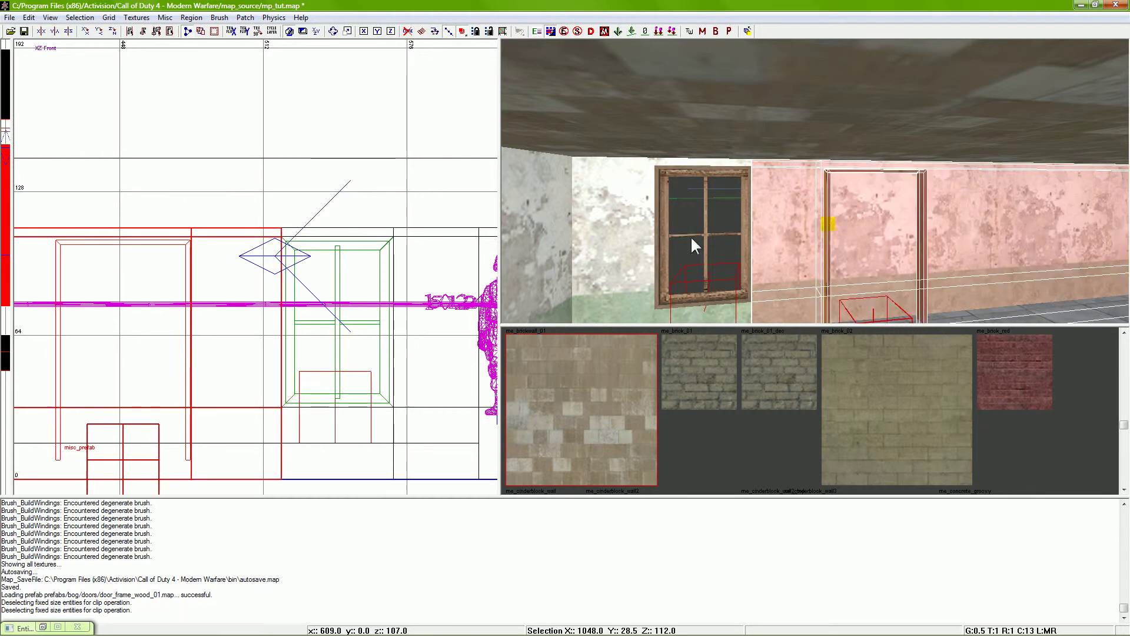
pyautogui.click(166, 241)
pyautogui.click(106, 240)
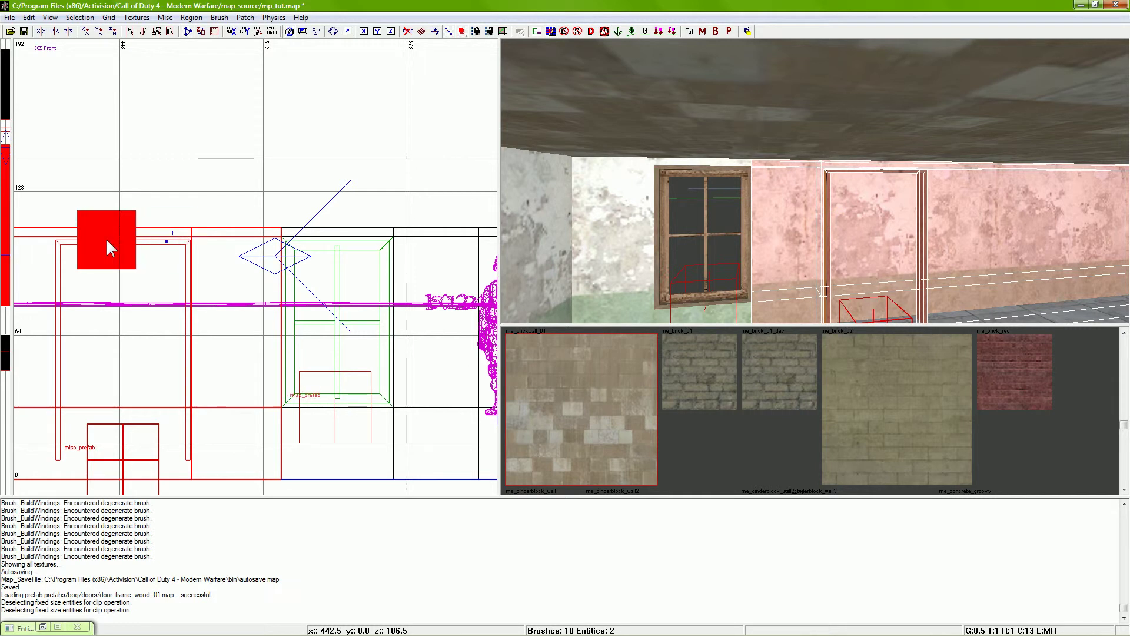
pyautogui.moveTo(106, 242)
pyautogui.mouseDown()
pyautogui.moveTo(143, 242)
pyautogui.moveTo(128, 239)
pyautogui.mouseUp()
pyautogui.press('Escape')
# Split the selected wall brushes horizontally along the top edge of the door frame
pyautogui.keyDown('shift'); pyautogui.click(819, 226); pyautogui.keyUp('shift')
pyautogui.keyDown('shift'); pyautogui.click(828, 227); pyautogui.keyUp('shift')
pyautogui.scroll(5, 128, 233)
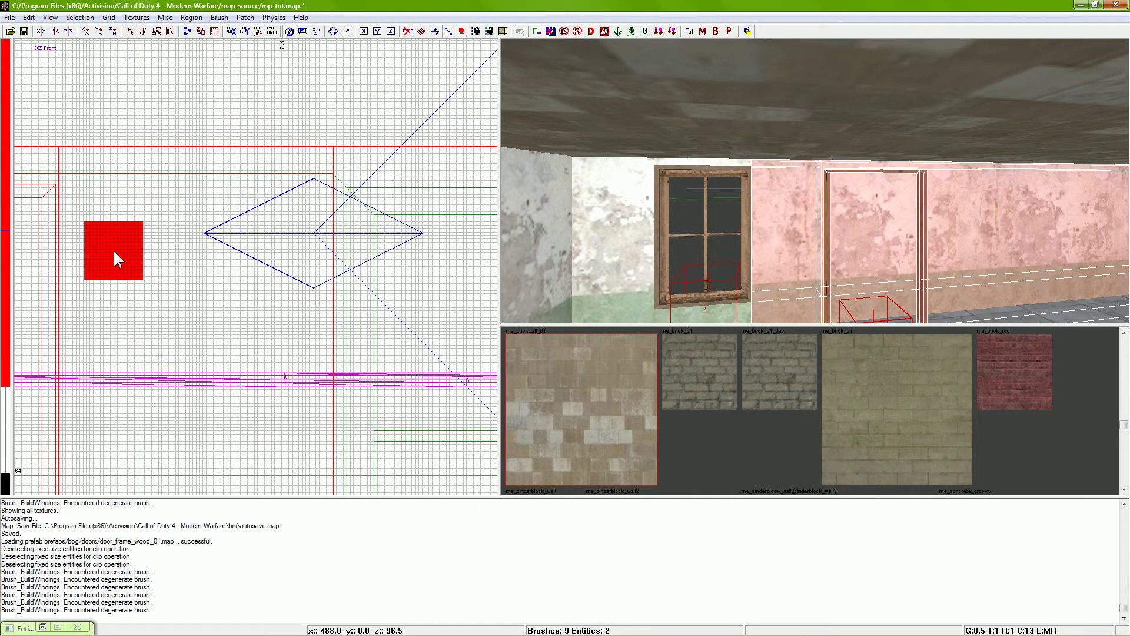
pyautogui.scroll(1, 76, 236)
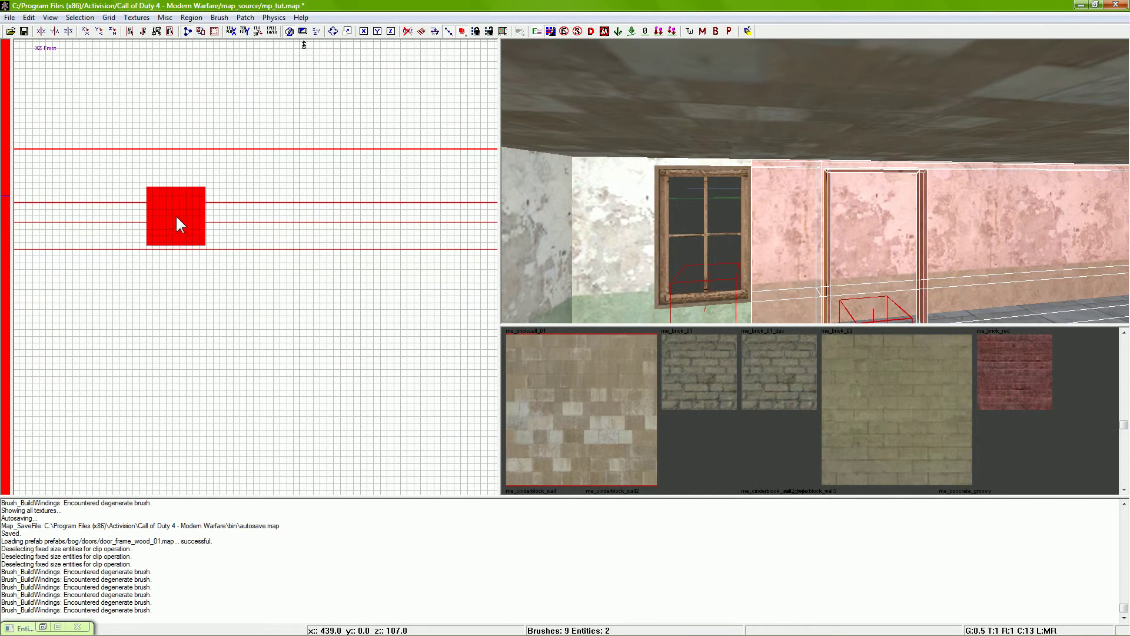
pyautogui.click(173, 222)
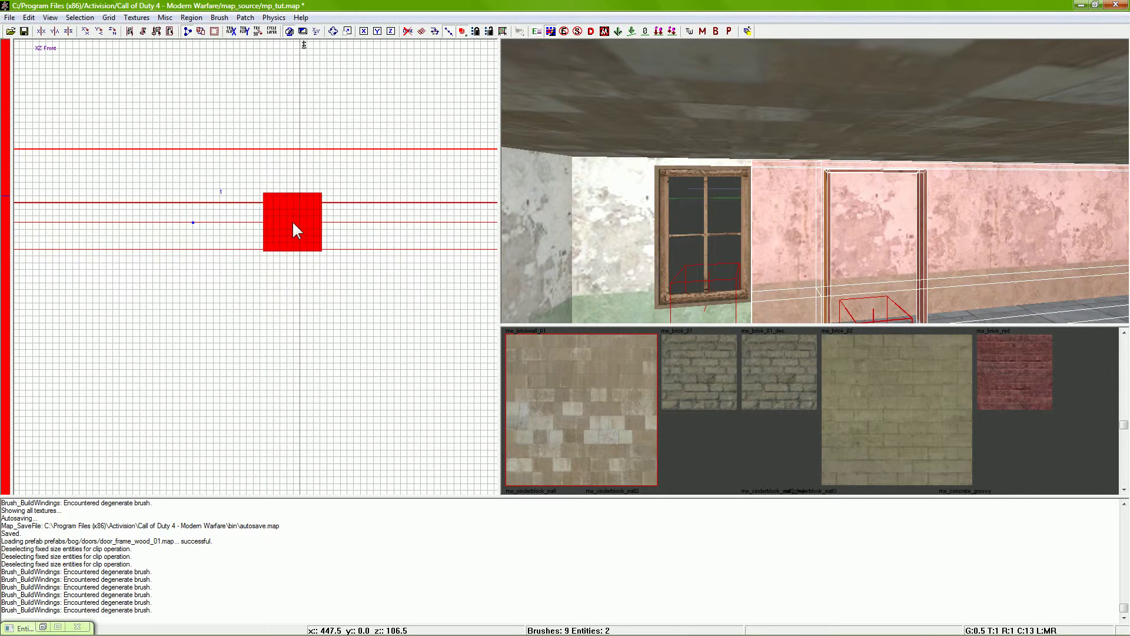
pyautogui.click(293, 221)
pyautogui.hotkey('shift', 'Return')
pyautogui.moveTo(315, 209)
pyautogui.mouseDown(button='right')
pyautogui.moveTo(290, 329)
pyautogui.moveTo(202, 340)
pyautogui.moveTo(235, 326)
pyautogui.mouseUp(button='right')
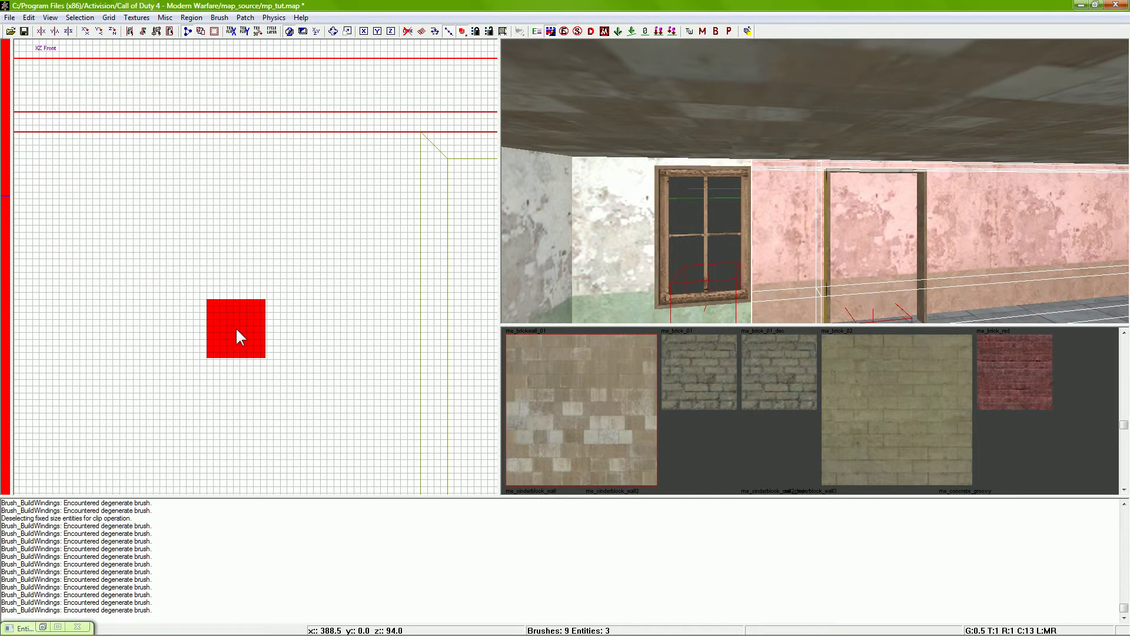
# Split the selected wall brushes vertically along the door frame's outer edge farthest from the window
pyautogui.keyDown('shift'); pyautogui.click(829, 238); pyautogui.keyUp('shift')
pyautogui.moveTo(436, 215); pyautogui.dragTo(420, 214)
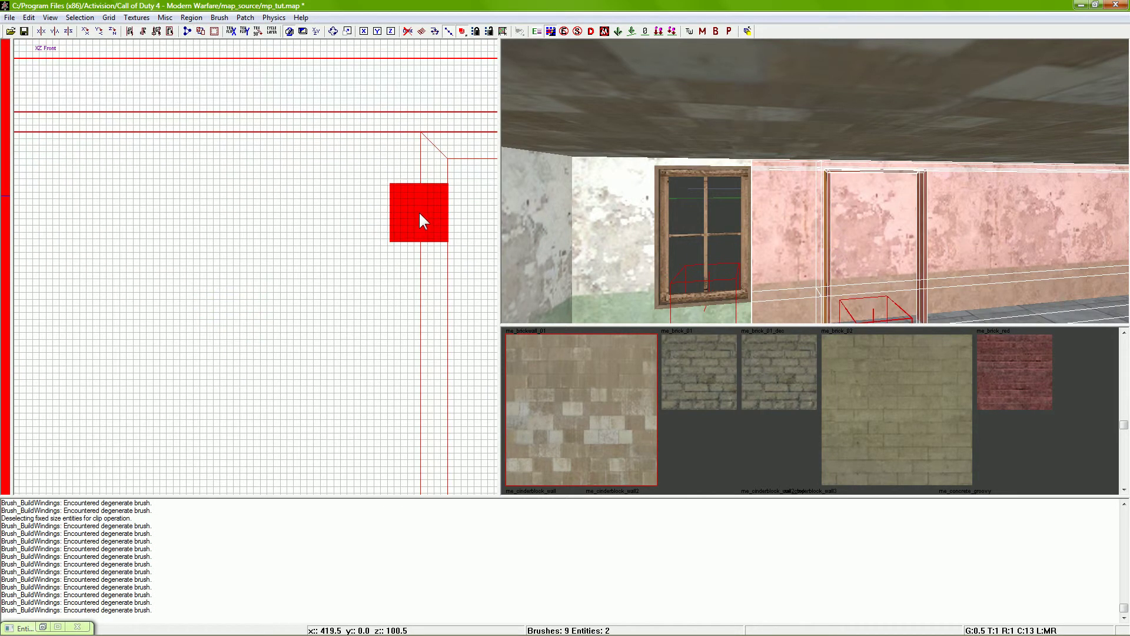
pyautogui.moveTo(419, 206); pyautogui.dragTo(420, 306)
pyautogui.keyDown('shift'); pyautogui.click(757, 197); pyautogui.keyUp('shift')
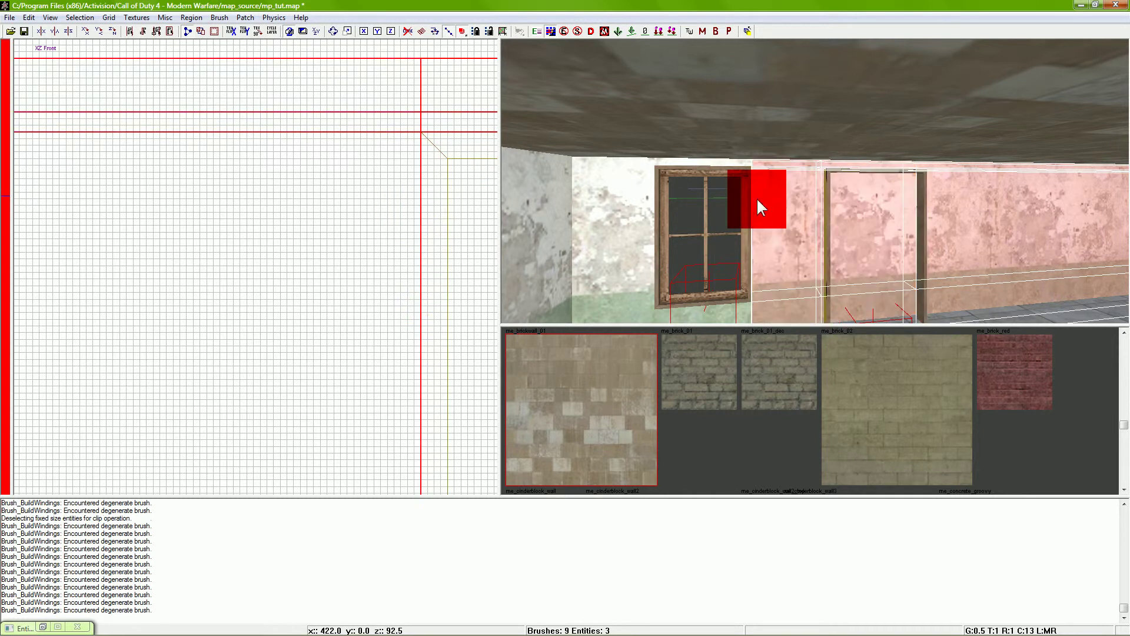
pyautogui.moveTo(856, 231)
pyautogui.mouseDown(button='right')
pyautogui.moveTo(560, 248)
pyautogui.moveTo(743, 215)
pyautogui.moveTo(743, 260)
pyautogui.mouseUp(button='right')
pyautogui.press('Escape')
pyautogui.press('Escape')
# Select the wall brushes inside, above and on both sides of the door frame together with the frame prefab
pyautogui.keyDown('shift'); pyautogui.click(775, 243); pyautogui.keyUp('shift')
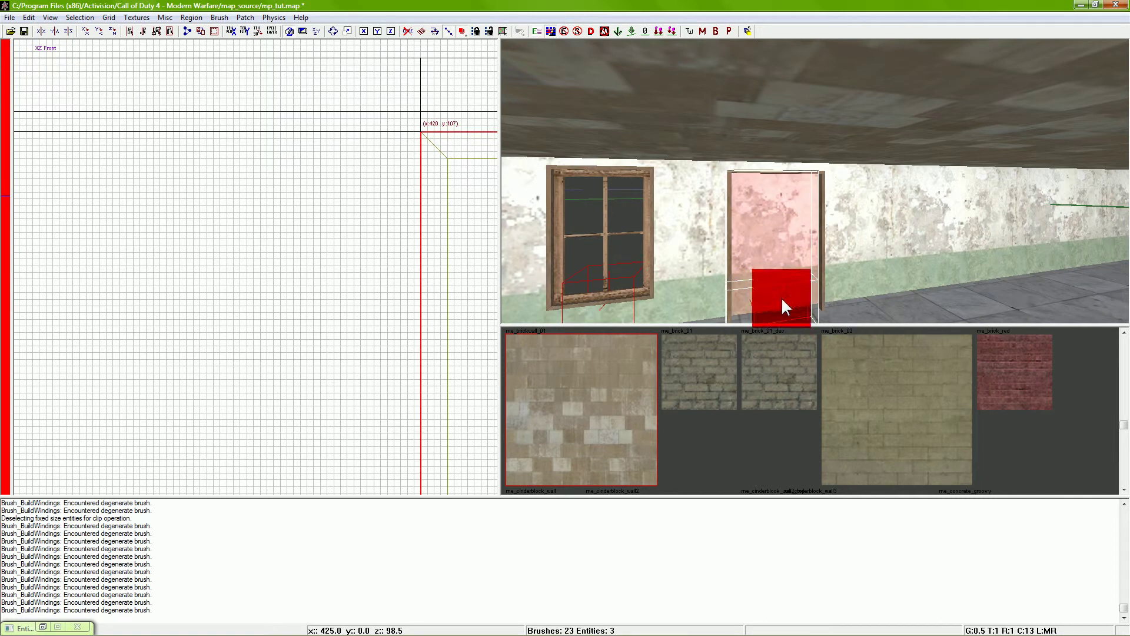
pyautogui.moveTo(861, 278); pyautogui.dragTo(860, 285, button='right')
pyautogui.keyDown('shift'); pyautogui.click(843, 267); pyautogui.keyUp('shift')
pyautogui.keyDown('shift'); pyautogui.click(821, 222); pyautogui.keyUp('shift')
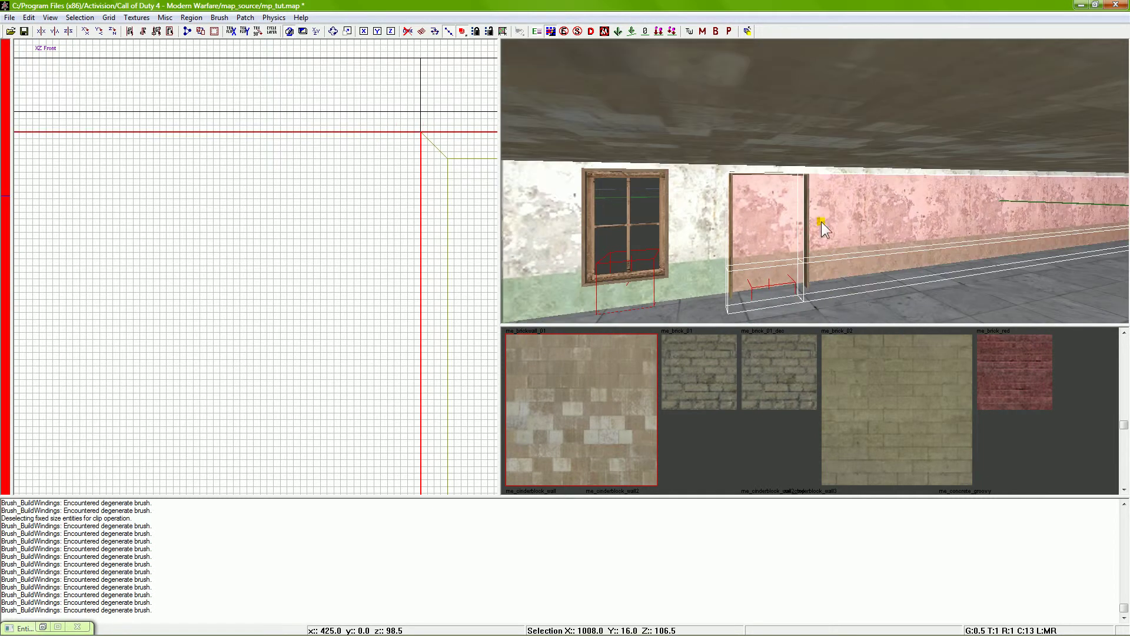
pyautogui.keyDown('shift'); pyautogui.click(822, 171); pyautogui.keyUp('shift')
pyautogui.keyDown('shift'); pyautogui.click(753, 170); pyautogui.keyUp('shift')
pyautogui.keyDown('shift'); pyautogui.click(818, 169); pyautogui.keyUp('shift')
pyautogui.keyDown('shift'); pyautogui.click(717, 168); pyautogui.keyUp('shift')
pyautogui.keyDown('shift'); pyautogui.click(714, 222); pyautogui.keyUp('shift')
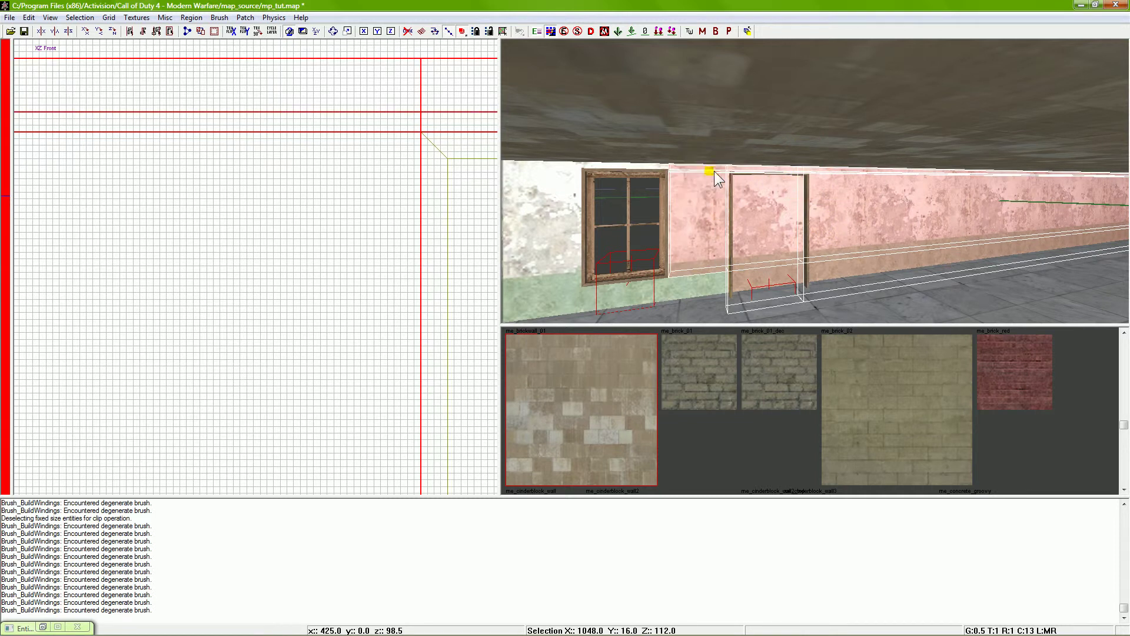
pyautogui.keyDown('shift'); pyautogui.click(737, 171); pyautogui.keyUp('shift')
pyautogui.keyDown('shift'); pyautogui.click(713, 282); pyautogui.keyUp('shift')
pyautogui.keyDown('shift'); pyautogui.click(731, 274); pyautogui.keyUp('shift')
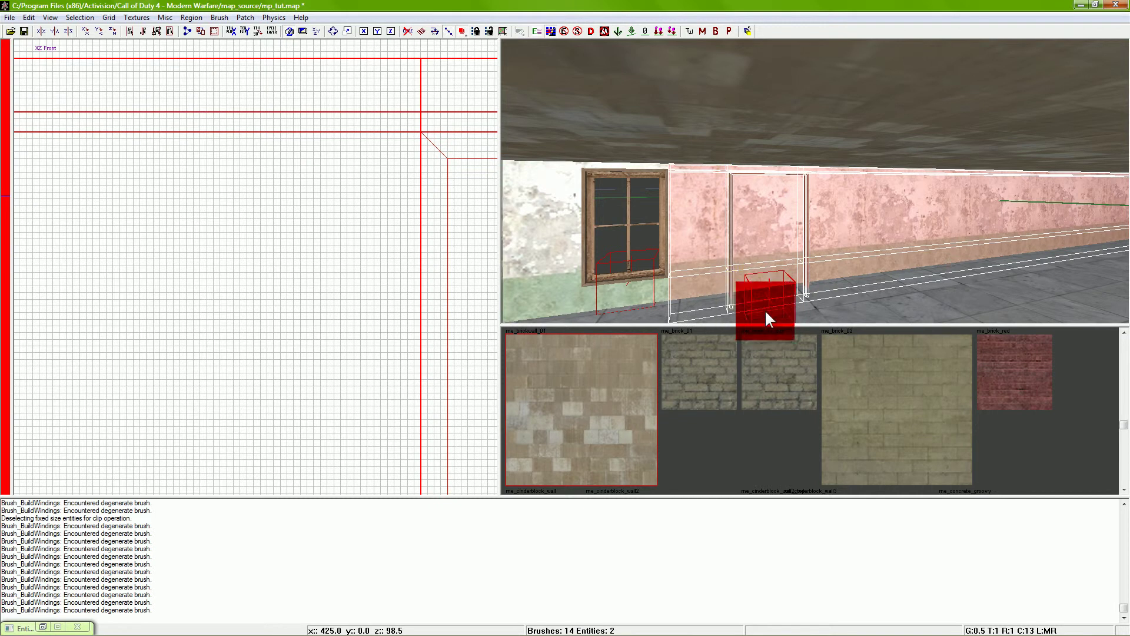
# Split the selected wall brushes horizontally at Z 16 across the lower part of the door frame
pyautogui.moveTo(764, 316); pyautogui.dragTo(492, 237, button='right')
pyautogui.moveTo(377, 315); pyautogui.dragTo(365, 516, button='right')
pyautogui.scroll(-5, 347, 410)
pyautogui.scroll(-1, 348, 410)
pyautogui.moveTo(362, 375); pyautogui.dragTo(284, 412, button='right')
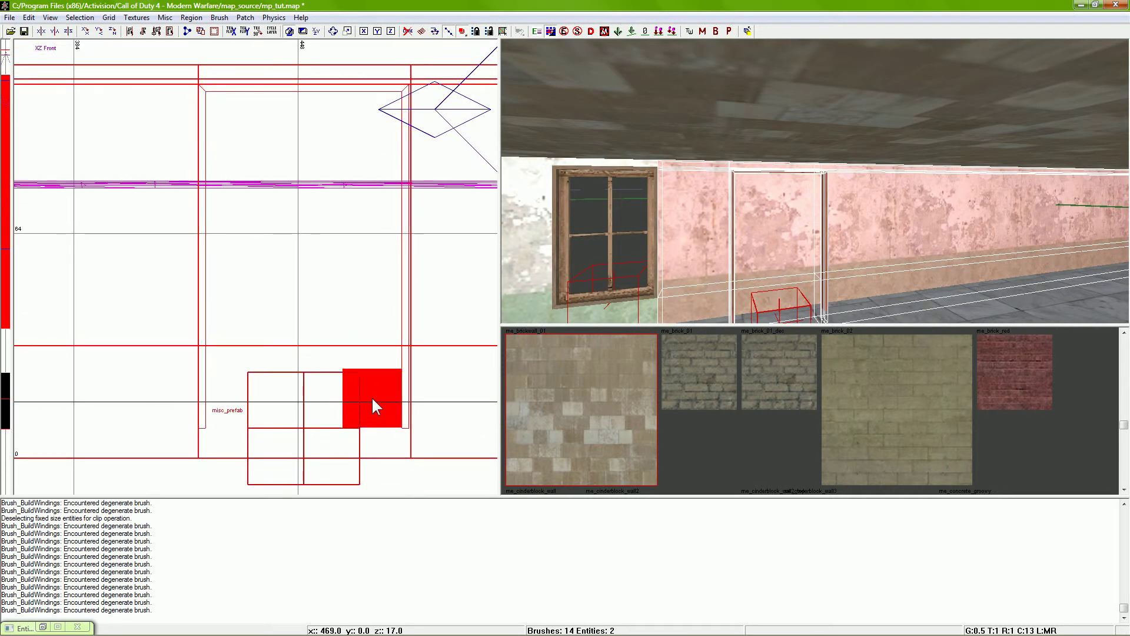
pyautogui.moveTo(378, 399); pyautogui.dragTo(367, 402)
pyautogui.moveTo(209, 401)
pyautogui.mouseDown()
pyautogui.moveTo(219, 386)
pyautogui.moveTo(220, 454)
pyautogui.moveTo(212, 409)
pyautogui.mouseUp()
pyautogui.click(262, 402)
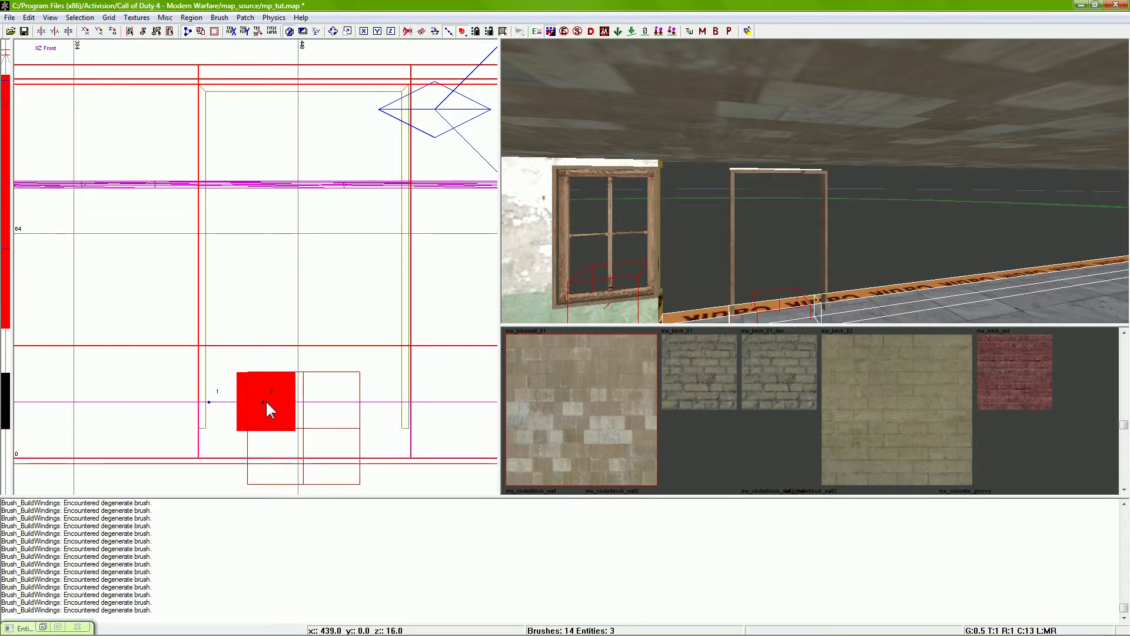
pyautogui.hotkey('shift', 'Return')
pyautogui.press('x')
pyautogui.press('Escape')
# Delete the wall brushes filling the door frame above Z 16 to open the doorway
pyautogui.keyDown('shift'); pyautogui.click(776, 284); pyautogui.keyUp('shift')
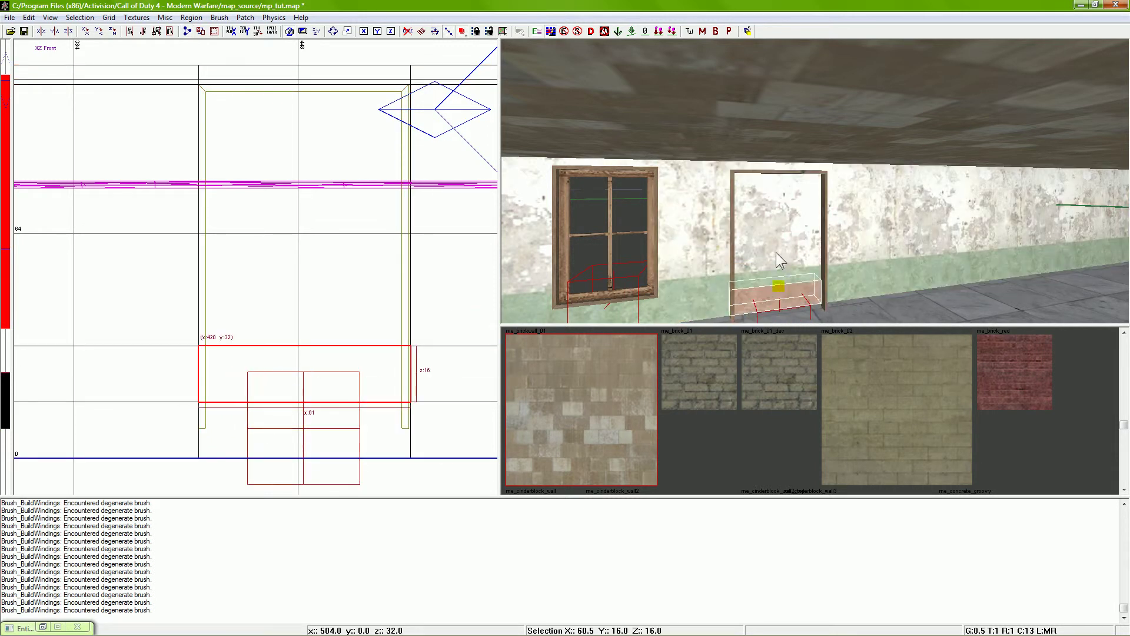
pyautogui.keyDown('shift'); pyautogui.click(772, 246); pyautogui.keyUp('shift')
pyautogui.press('Delete')
pyautogui.press('Delete')
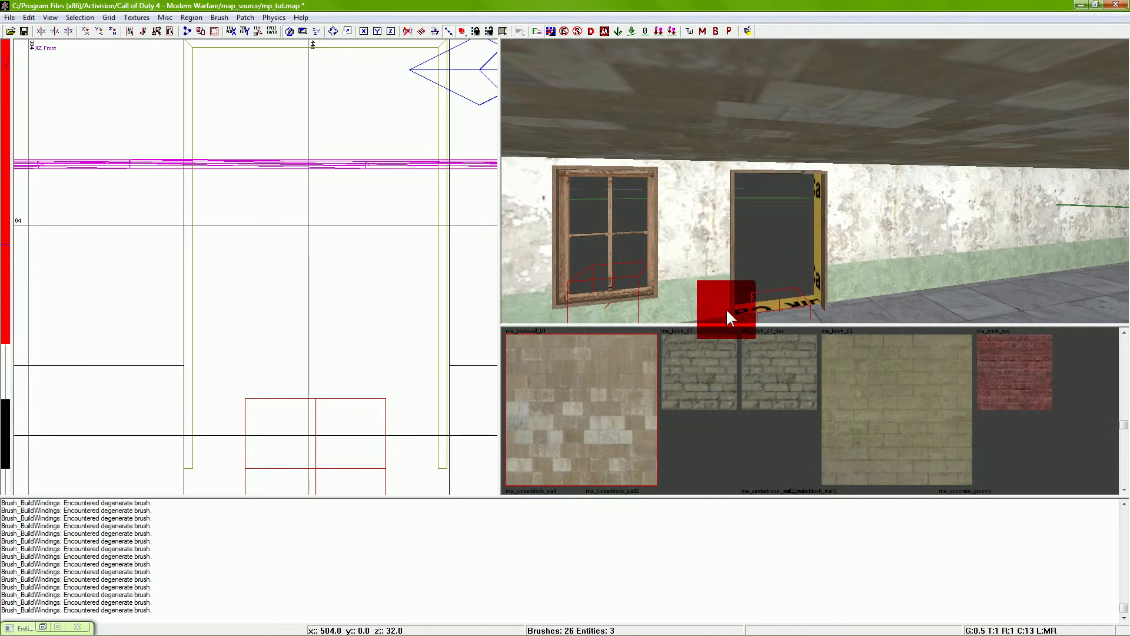
# Move the door frame prefab along Y in the side view to line it up with the wall's inner face
pyautogui.keyDown('shift'); pyautogui.click(732, 309); pyautogui.keyUp('shift')
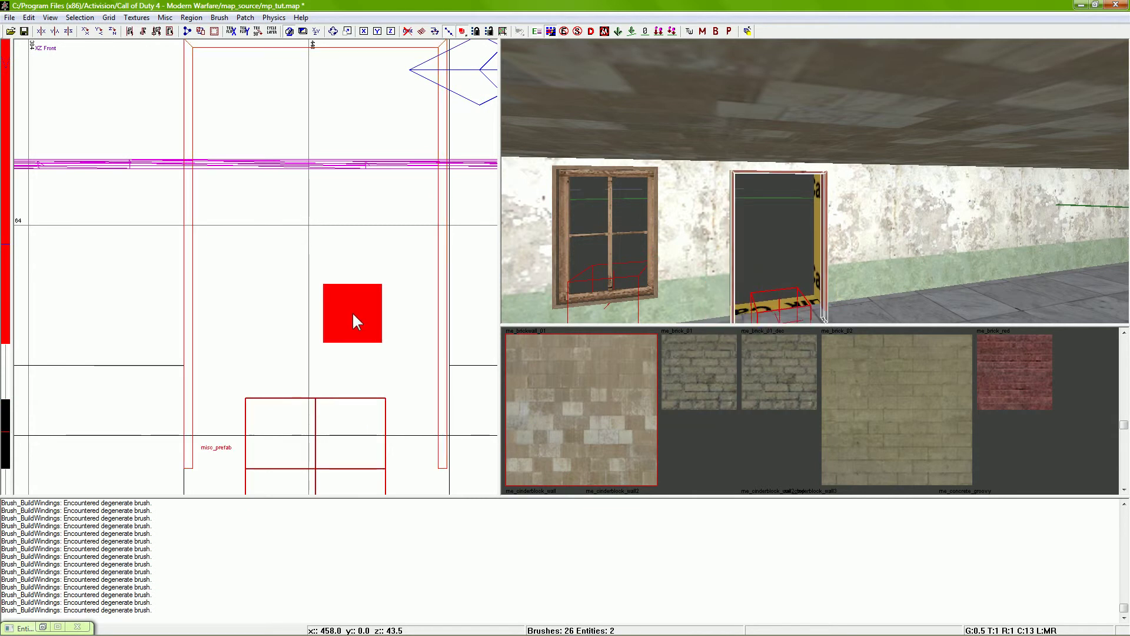
pyautogui.hotkey('ctrl', 'Tab')
pyautogui.scroll(-5, 272, 381)
pyautogui.moveTo(249, 336); pyautogui.dragTo(229, 333)
pyautogui.moveTo(625, 287); pyautogui.dragTo(796, 299, button='right')
pyautogui.scroll(8, 236, 324)
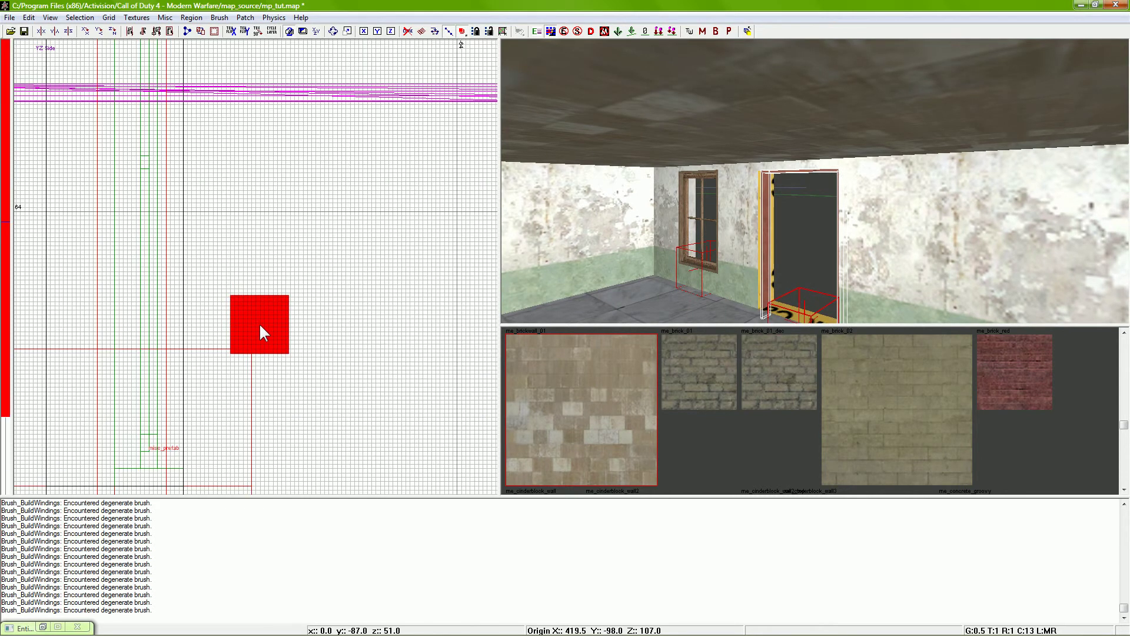
pyautogui.moveTo(257, 279); pyautogui.dragTo(206, 256)
pyautogui.moveTo(199, 259); pyautogui.dragTo(172, 255)
# Duplicate the door frame and place the copy on the outer half of the wall opening
pyautogui.moveTo(747, 247); pyautogui.dragTo(793, 261, button='right')
pyautogui.moveTo(873, 230); pyautogui.dragTo(875, 231)
pyautogui.moveTo(875, 230); pyautogui.dragTo(876, 254, button='right')
pyautogui.press('space')
pyautogui.moveTo(875, 254); pyautogui.dragTo(860, 232)
pyautogui.moveTo(860, 231); pyautogui.dragTo(783, 253, button='right')
pyautogui.press('Escape')
# Delete the low wall brush left across the bottom of the doorway
pyautogui.keyDown('shift'); pyautogui.click(757, 217); pyautogui.keyUp('shift')
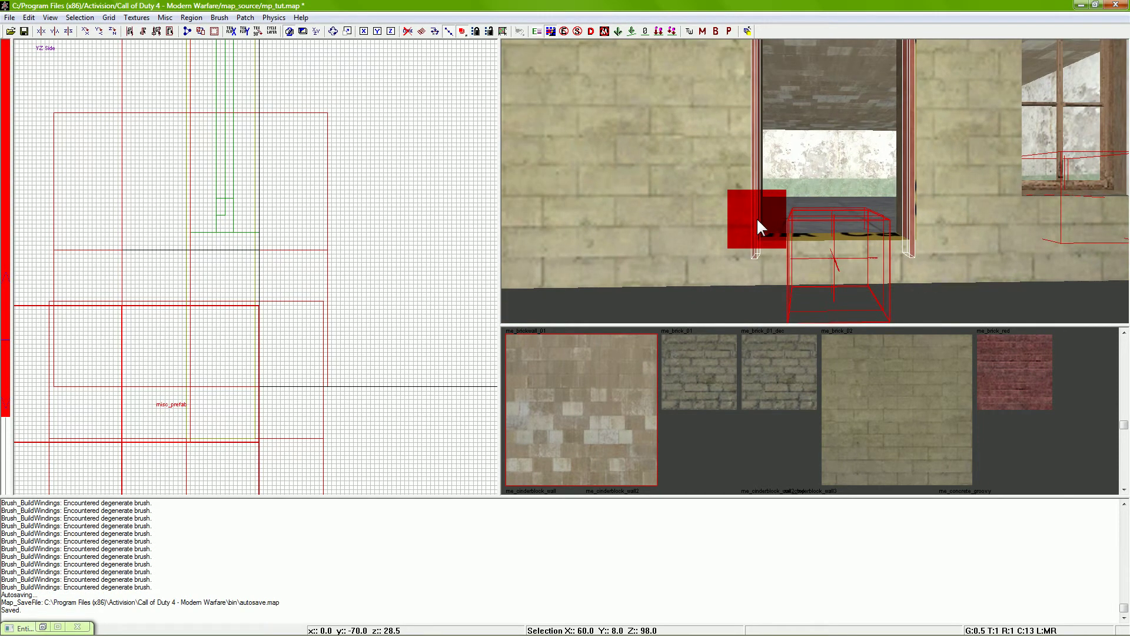
pyautogui.keyDown('shift'); pyautogui.click(792, 242); pyautogui.keyUp('shift')
pyautogui.keyDown('shift'); pyautogui.click(782, 247); pyautogui.keyUp('shift')
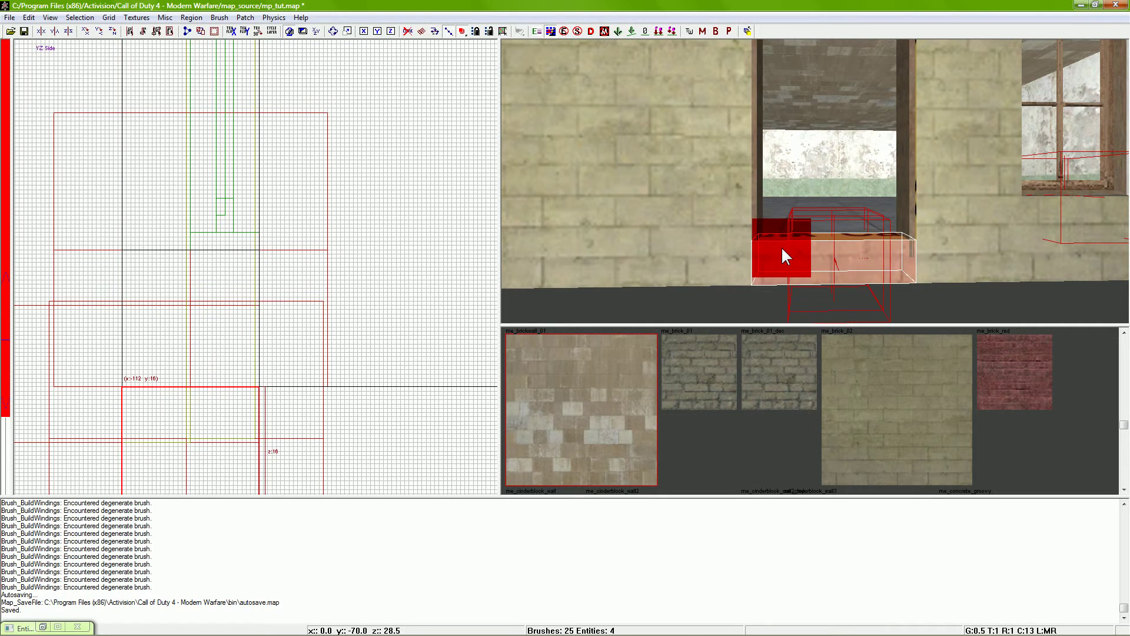
pyautogui.press('Delete')
pyautogui.press('BackSpace')
# Draw a low threshold brush 61 units wide from the floor line up to the bottom of the door frame
pyautogui.moveTo(819, 268); pyautogui.dragTo(822, 271, button='right')
pyautogui.moveTo(285, 323); pyautogui.dragTo(378, 310, button='right')
pyautogui.scroll(-5, 186, 320)
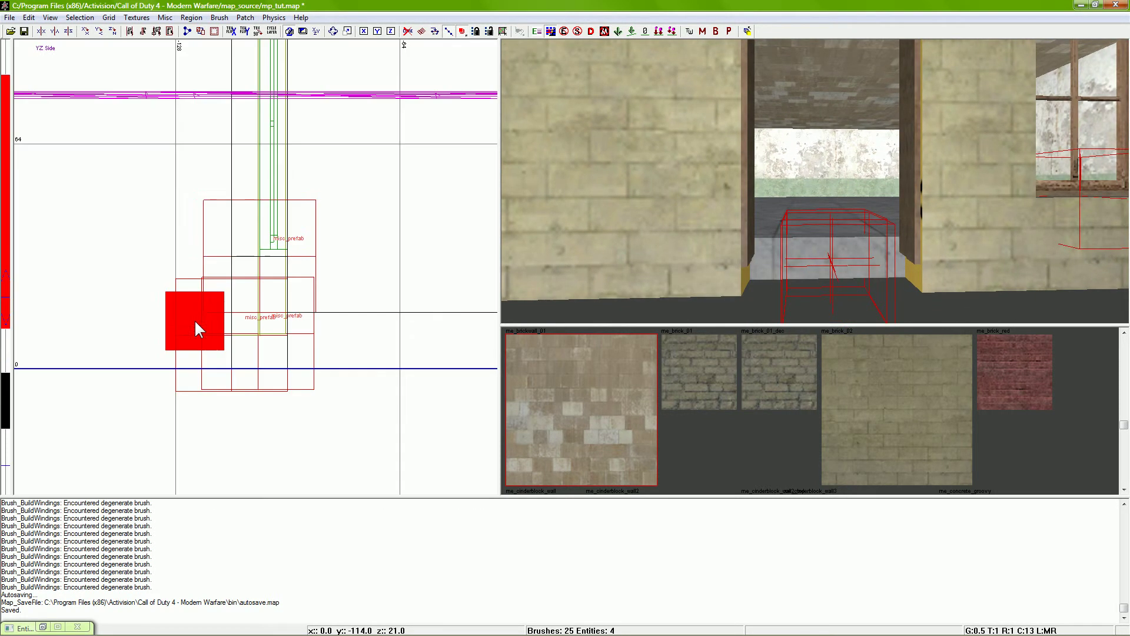
pyautogui.hotkey('ctrl', 'Tab')
pyautogui.hotkey('ctrl', 'Tab')
pyautogui.scroll(4, 265, 230)
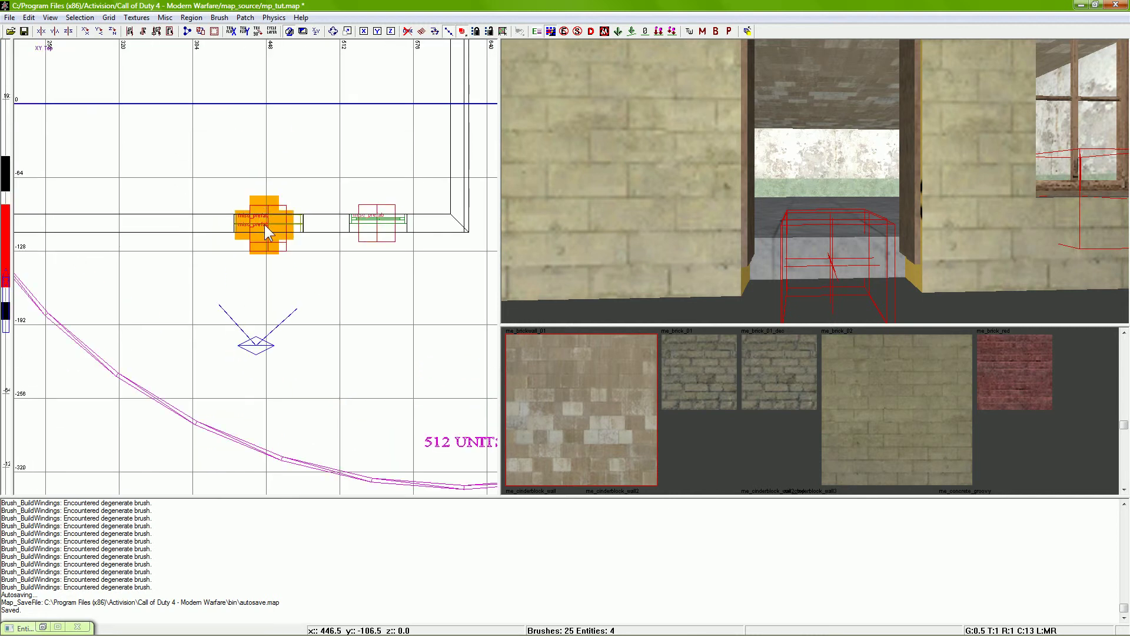
pyautogui.scroll(2, 233, 299)
pyautogui.moveTo(220, 316); pyautogui.dragTo(328, 331)
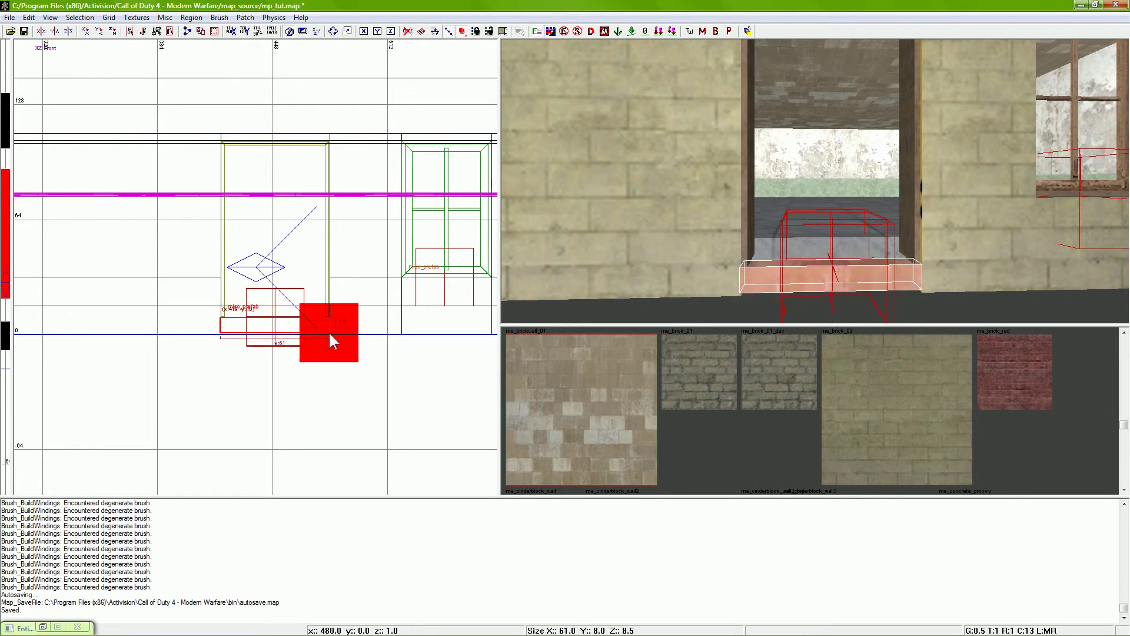
pyautogui.moveTo(824, 295); pyautogui.dragTo(823, 296)
pyautogui.press('Up')
pyautogui.press('Up')
pyautogui.press('Up')
pyautogui.press('Up')
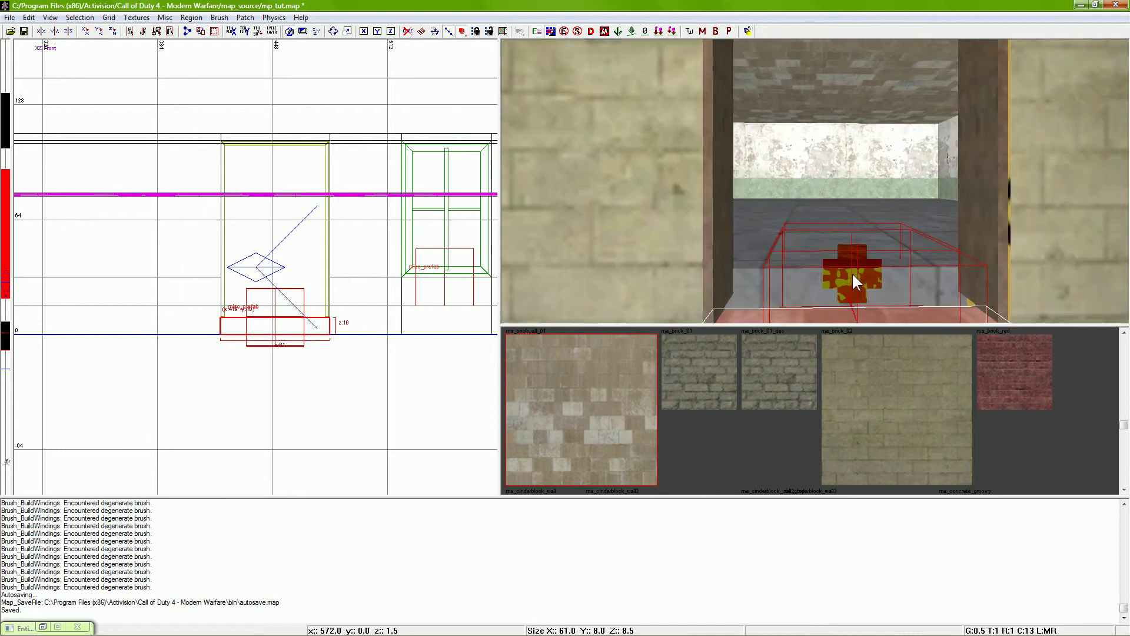
# Select the inner door frame and lower it slightly to Z 107 to meet the threshold brush
pyautogui.press('Escape')
pyautogui.keyDown('shift'); pyautogui.click(936, 243); pyautogui.keyUp('shift')
pyautogui.keyDown('shift'); pyautogui.click(948, 237); pyautogui.keyUp('shift')
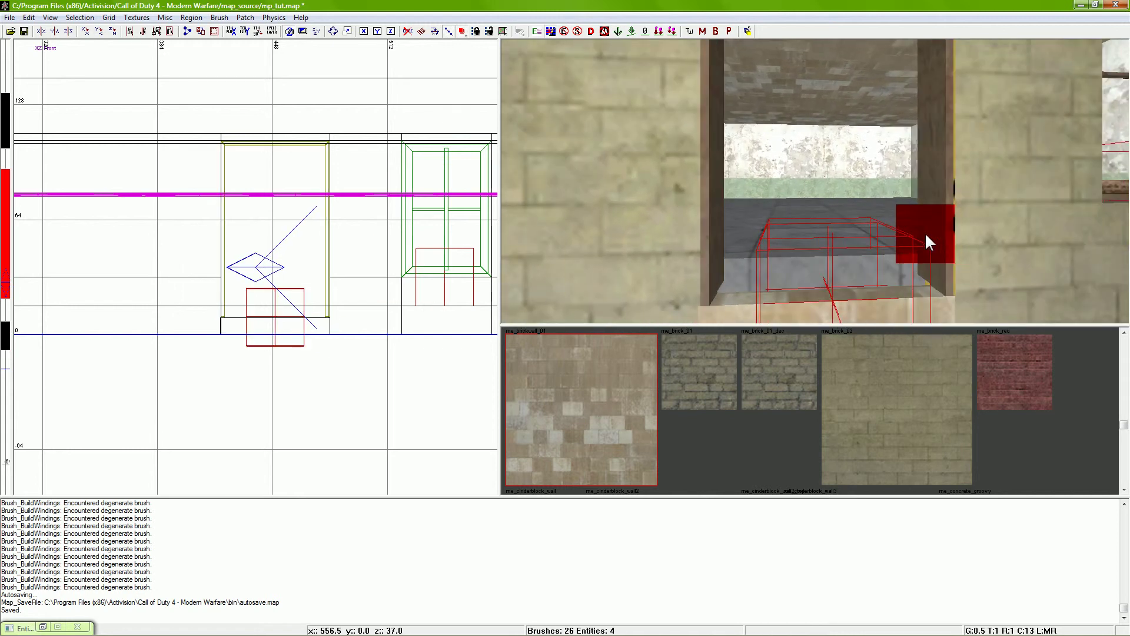
pyautogui.keyDown('shift'); pyautogui.click(925, 235); pyautogui.keyUp('shift')
pyautogui.keyDown('shift'); pyautogui.click(925, 236); pyautogui.keyUp('shift')
pyautogui.keyDown('shift'); pyautogui.click(926, 234); pyautogui.keyUp('shift')
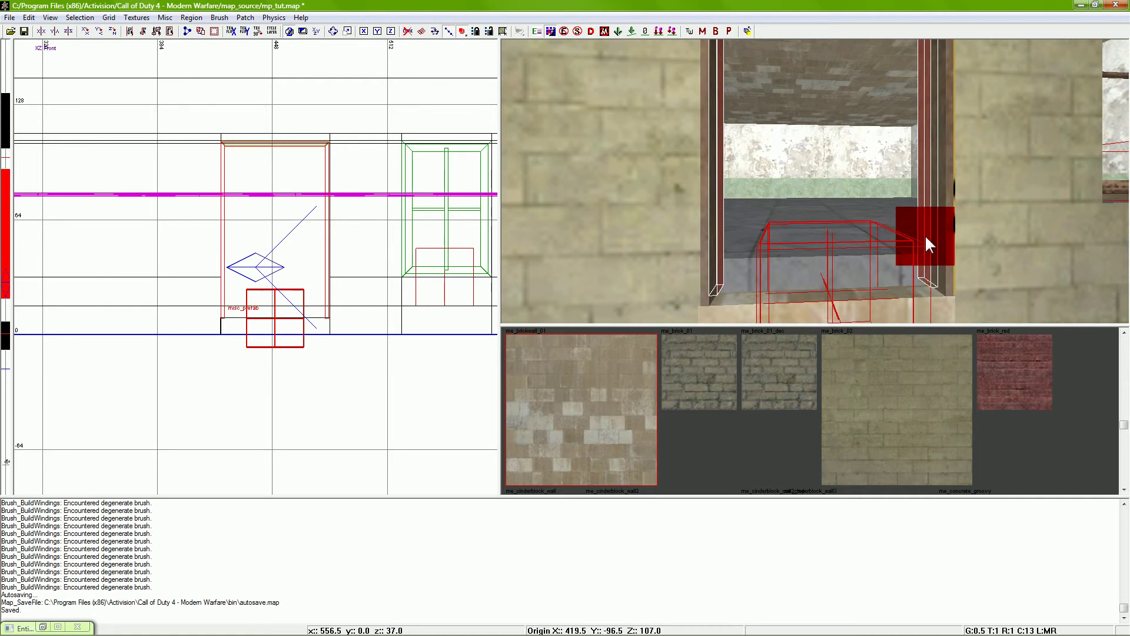
pyautogui.press('Up')
pyautogui.press('Up')
pyautogui.press('Up')
# Apply the me_brickwall_01 texture to the exposed caulk faces of the wall ends inside the doorway
pyautogui.moveTo(865, 275)
pyautogui.mouseDown(button='right')
pyautogui.moveTo(887, 289)
pyautogui.moveTo(888, 255)
pyautogui.moveTo(903, 260)
pyautogui.moveTo(866, 241)
pyautogui.moveTo(859, 223)
pyautogui.moveTo(881, 227)
pyautogui.moveTo(634, 375)
pyautogui.moveTo(818, 257)
pyautogui.moveTo(683, 87)
pyautogui.moveTo(737, 136)
pyautogui.mouseUp(button='right')
pyautogui.press('Escape')
pyautogui.moveTo(603, 380); pyautogui.dragTo(602, 380, button='right')
pyautogui.press('Escape')
pyautogui.keyDown('shift'); pyautogui.click(711, 79); pyautogui.keyUp('shift')
pyautogui.click(585, 382)
pyautogui.press('Escape')
pyautogui.moveTo(766, 238); pyautogui.dragTo(771, 224, button='right')
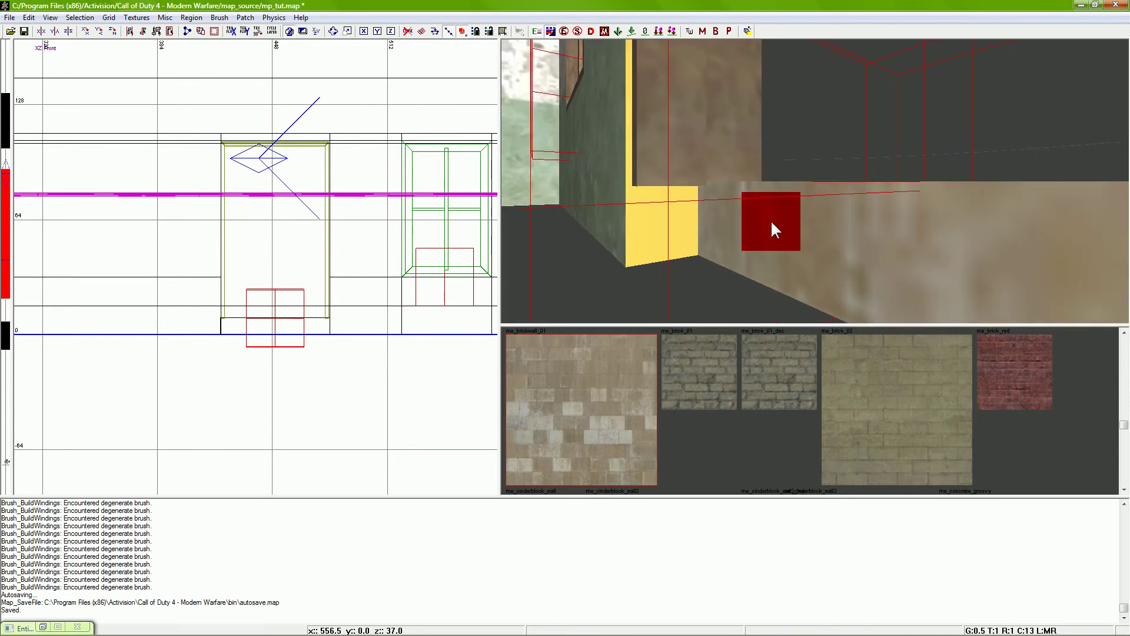
pyautogui.keyDown('shift'); pyautogui.click(661, 217); pyautogui.keyUp('shift')
pyautogui.moveTo(678, 186)
pyautogui.mouseDown(button='right')
pyautogui.moveTo(694, 171)
pyautogui.moveTo(716, 181)
pyautogui.mouseUp(button='right')
pyautogui.keyDown('shift'); pyautogui.click(715, 187); pyautogui.keyUp('shift')
pyautogui.keyDown('ctrl'); pyautogui.keyDown('shift'); pyautogui.click(698, 179); pyautogui.keyUp('shift'); pyautogui.keyUp('ctrl')
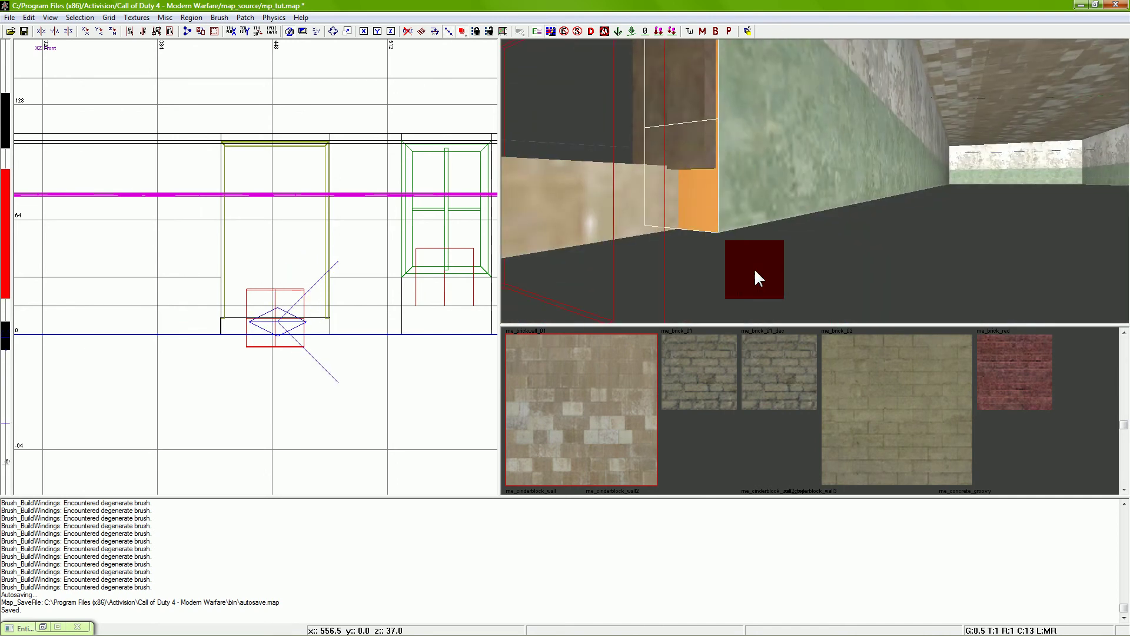
pyautogui.click(619, 387)
pyautogui.press('Escape')
# Lower the outer door frame by 1 unit to Z 106.5, keeping its X position
pyautogui.moveTo(669, 233)
pyautogui.mouseDown(button='right')
pyautogui.moveTo(666, 250)
pyautogui.moveTo(774, 257)
pyautogui.mouseUp(button='right')
pyautogui.moveTo(873, 237); pyautogui.dragTo(872, 251, button='right')
pyautogui.keyDown('shift'); pyautogui.click(873, 250); pyautogui.keyUp('shift')
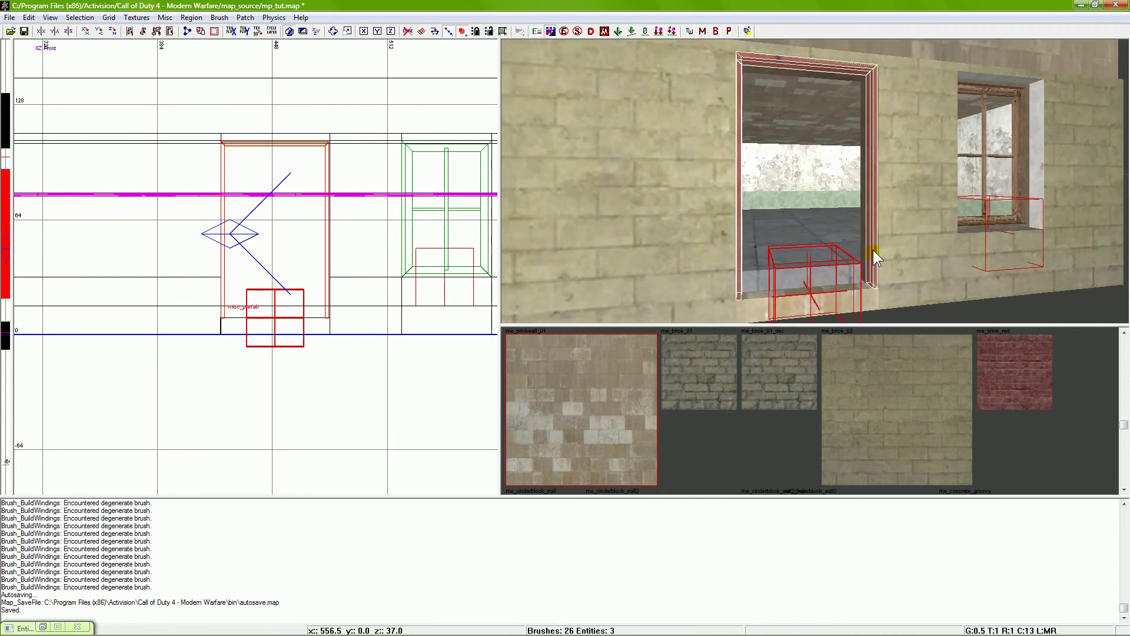
pyautogui.keyDown('shift'); pyautogui.click(274, 318); pyautogui.keyUp('shift')
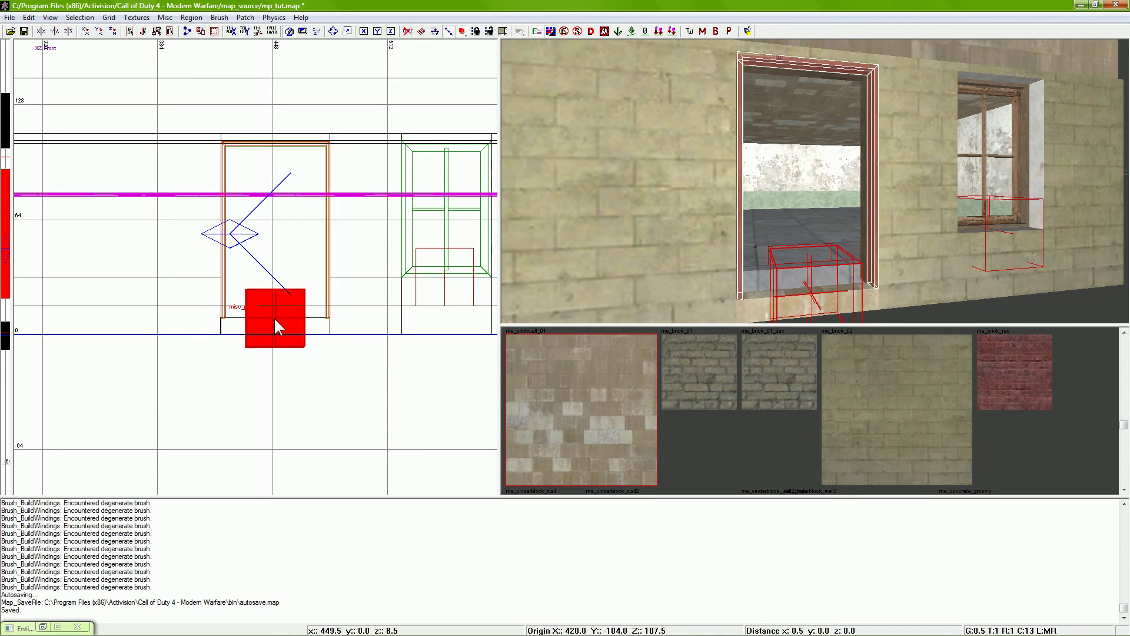
pyautogui.moveTo(274, 317); pyautogui.dragTo(273, 319)
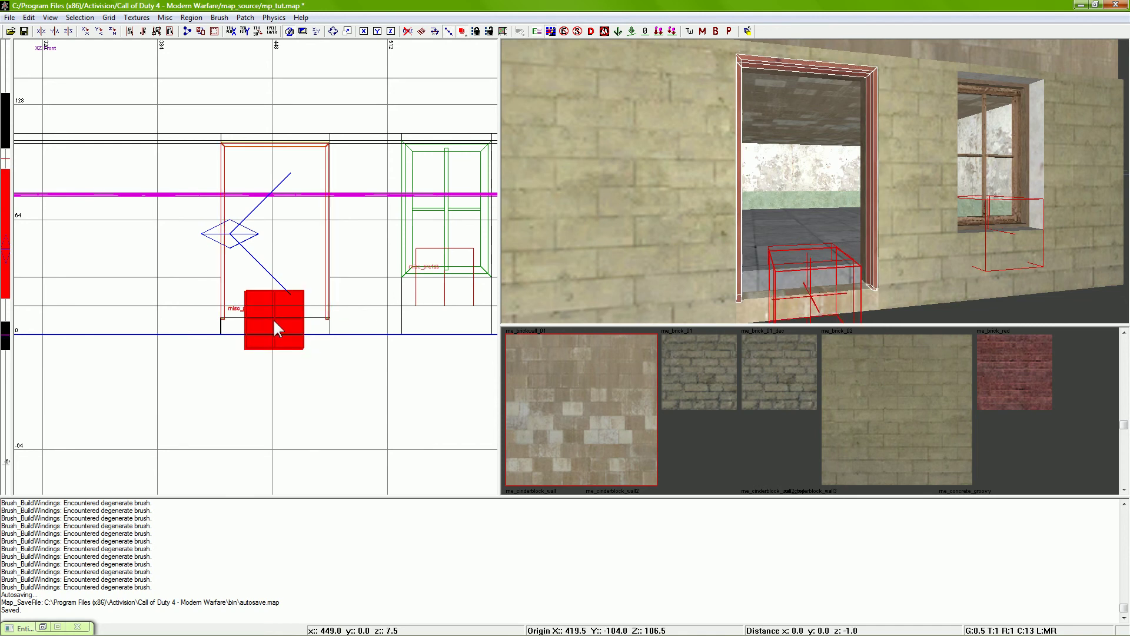
pyautogui.press('Escape')
pyautogui.moveTo(786, 268)
pyautogui.mouseDown(button='right')
pyautogui.moveTo(793, 278)
pyautogui.moveTo(754, 227)
pyautogui.mouseUp(button='right')
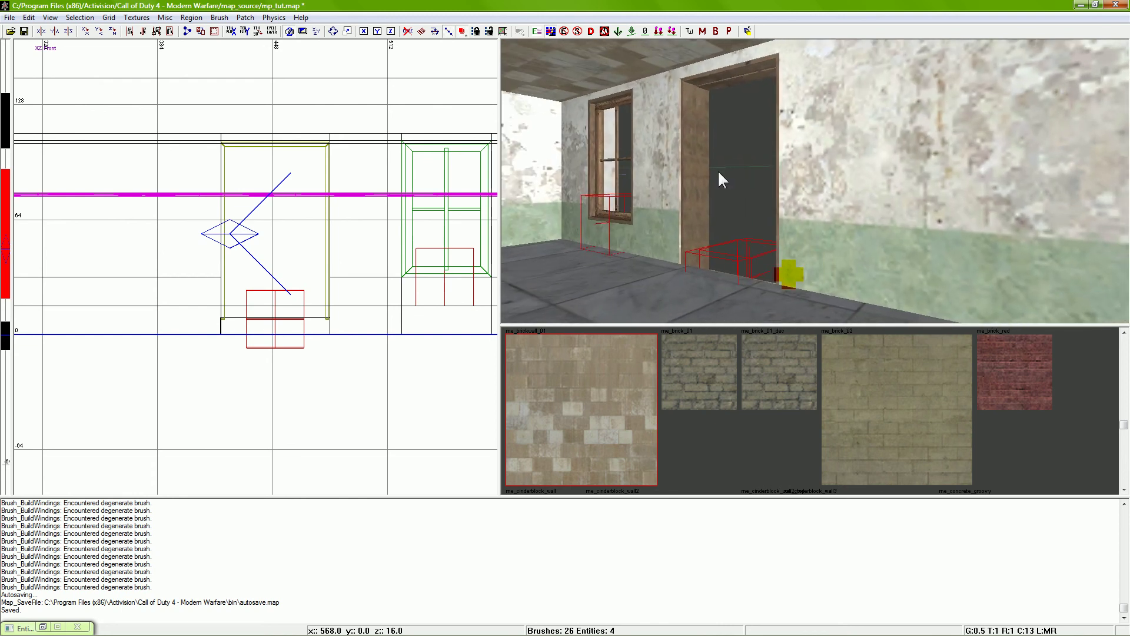